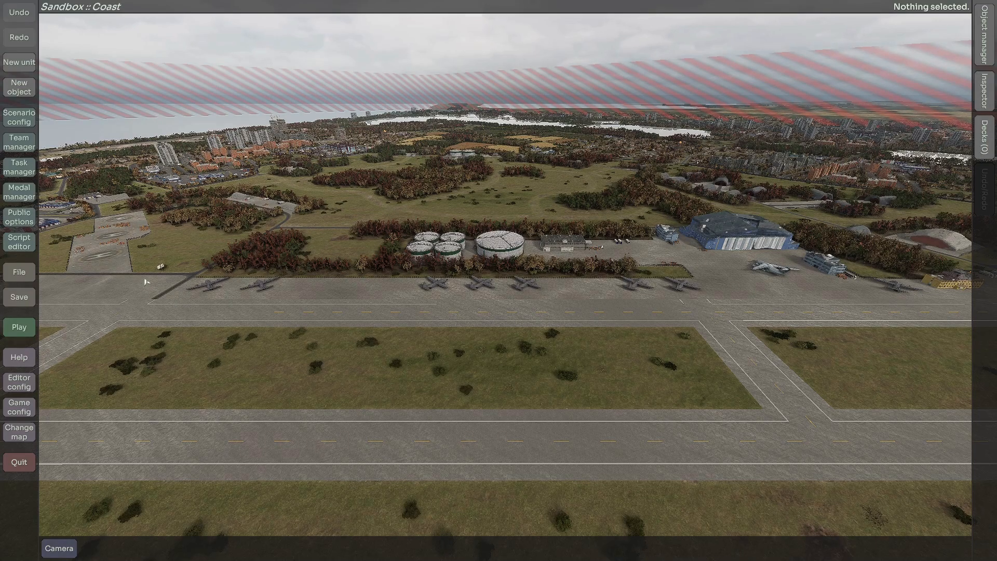
scroll(156, 260, "down", 5)
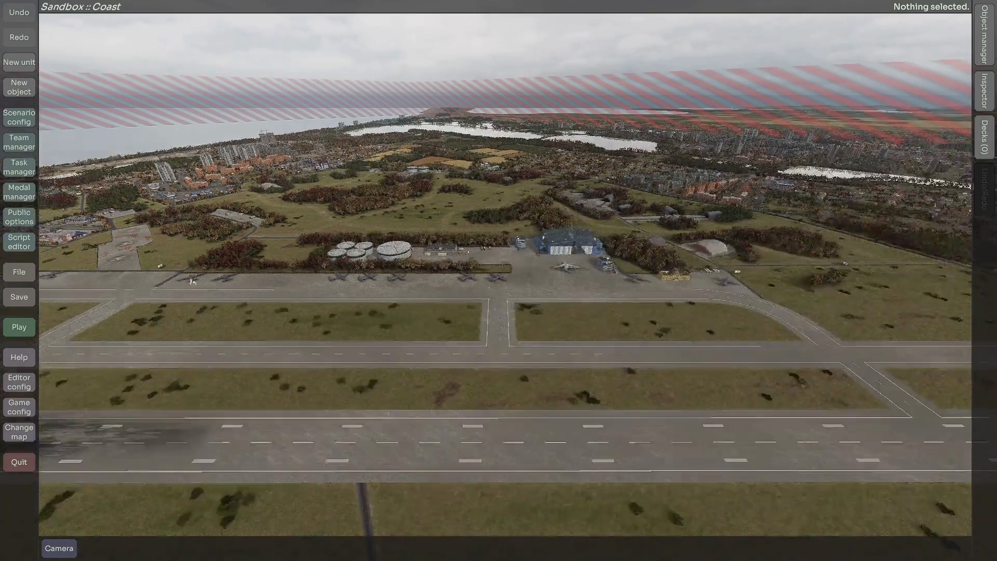
mouse_move(262, 315)
middle_mouse_down()
mouse_move(233, 319)
mouse_move(282, 334)
mouse_move(263, 334)
middle_mouse_up()
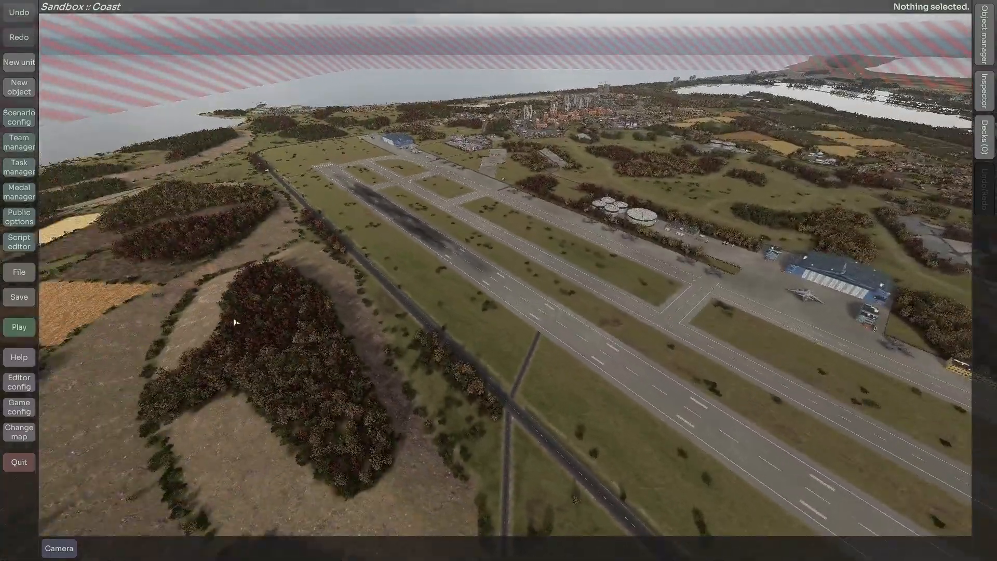
scroll(251, 327, "down", 5)
scroll(283, 333, "down", 2)
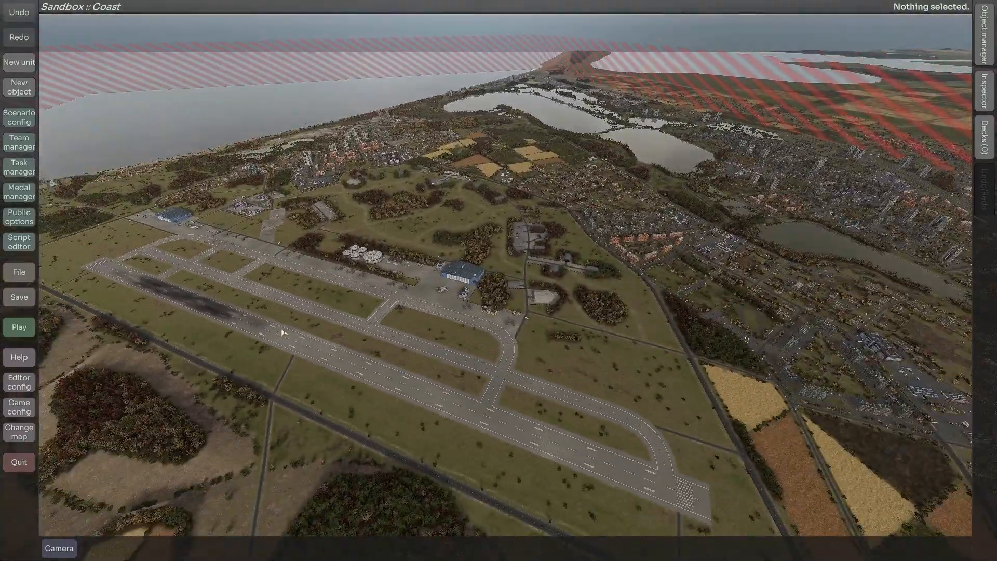
scroll(263, 334, "up", 1)
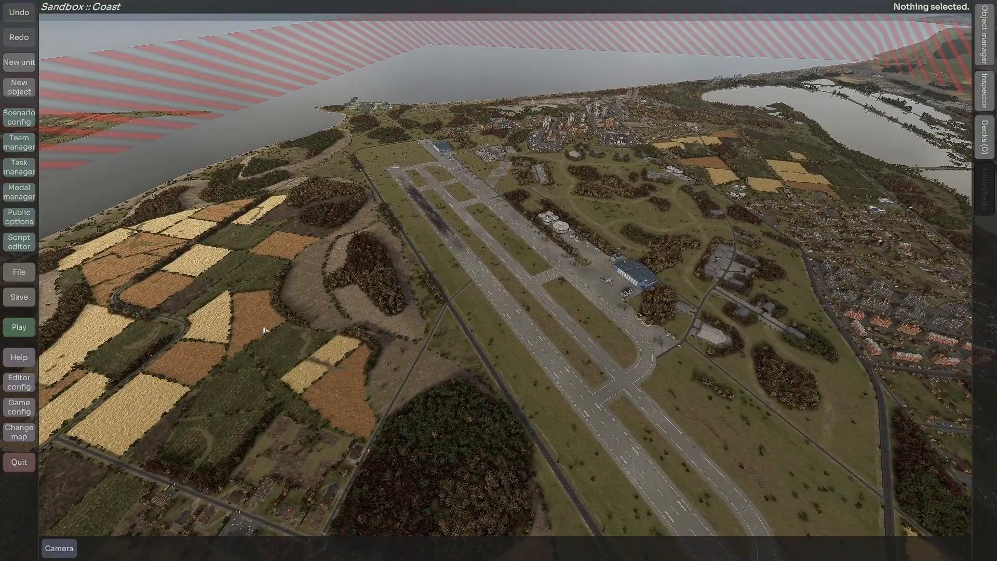
middle_click_drag(310, 329, 337, 330)
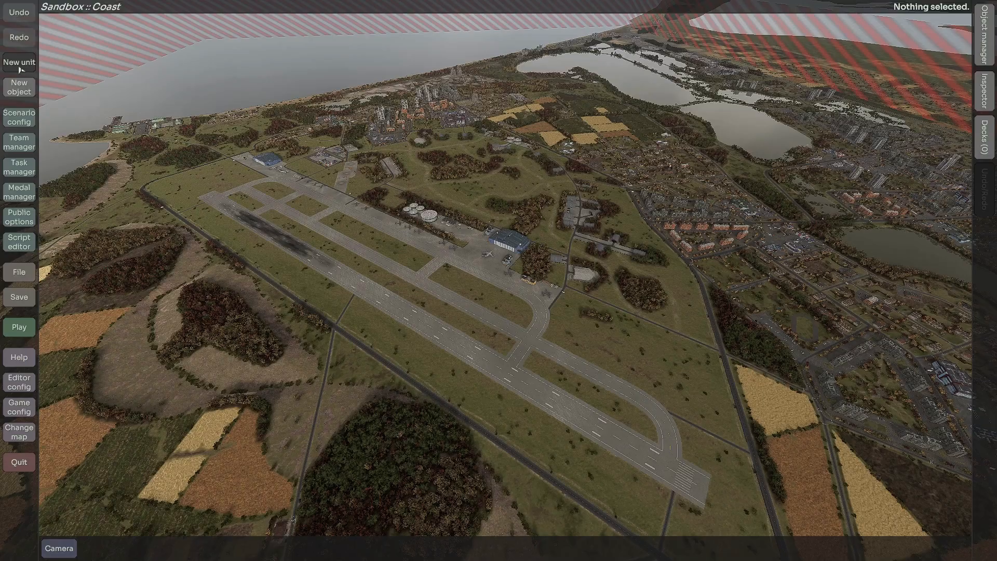
Open the unit creator and browse through the full list of available units.
left_click(20, 65)
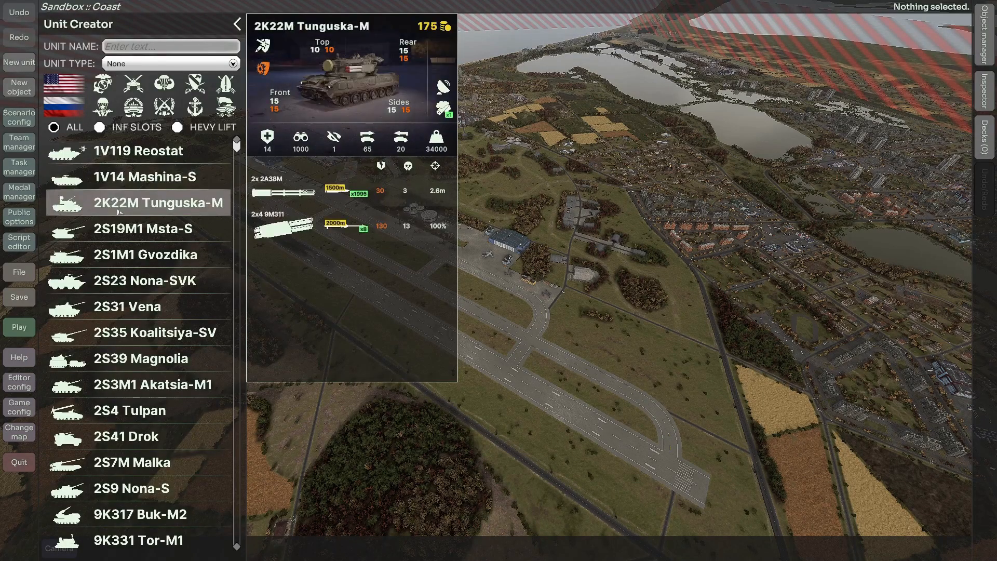
mouse_move(133, 251)
scroll(133, 251, "down", 20)
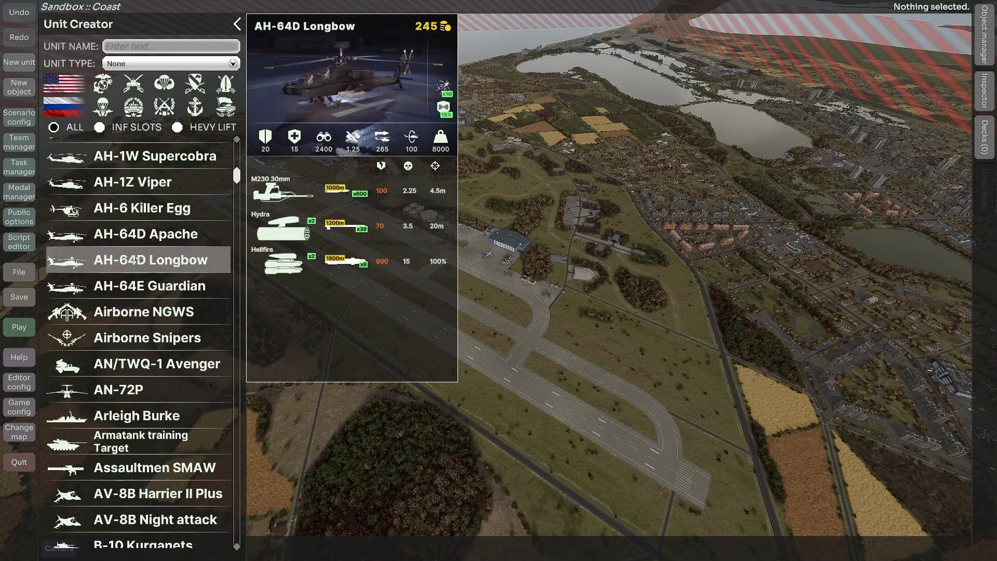
scroll(134, 257, "down", 10)
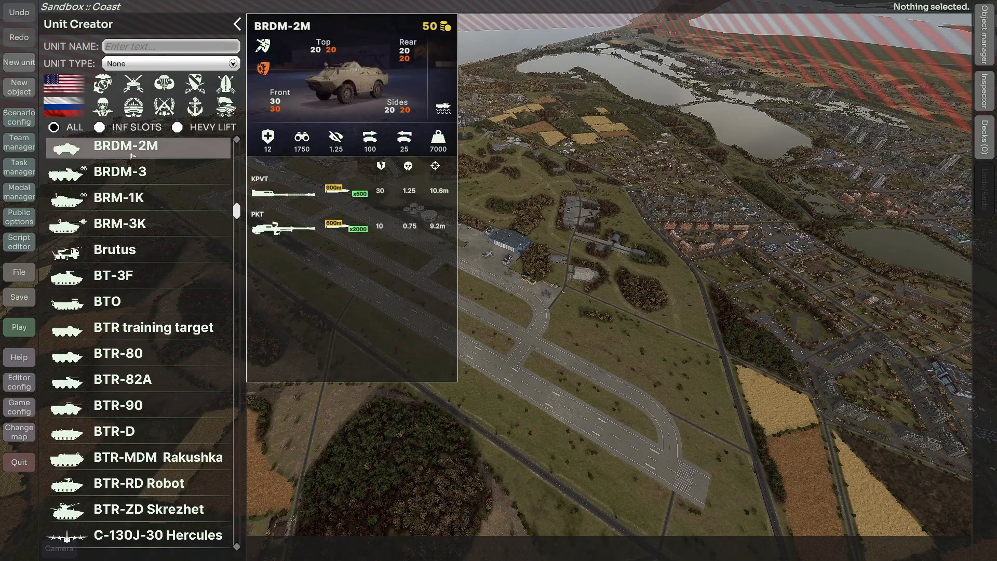
scroll(66, 84, "down", 10)
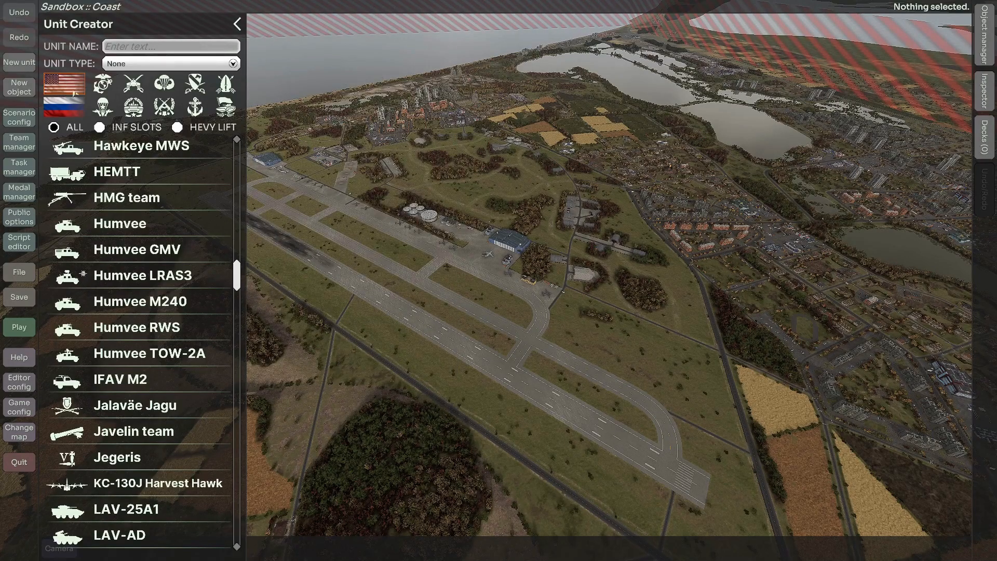
Try the nation and specialization filters on the unit list, and clear them again.
left_click(75, 109)
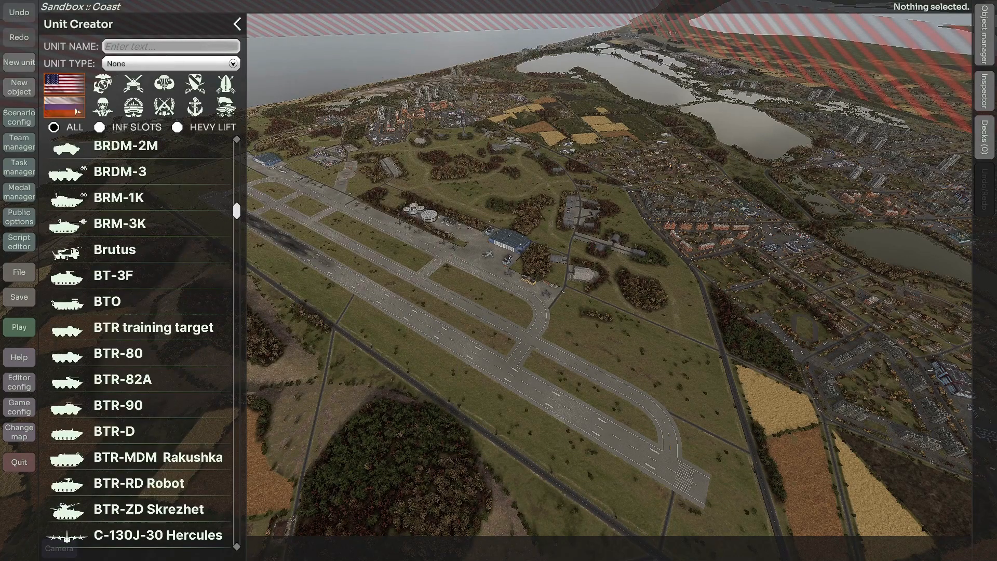
left_click(78, 111)
left_click(73, 90)
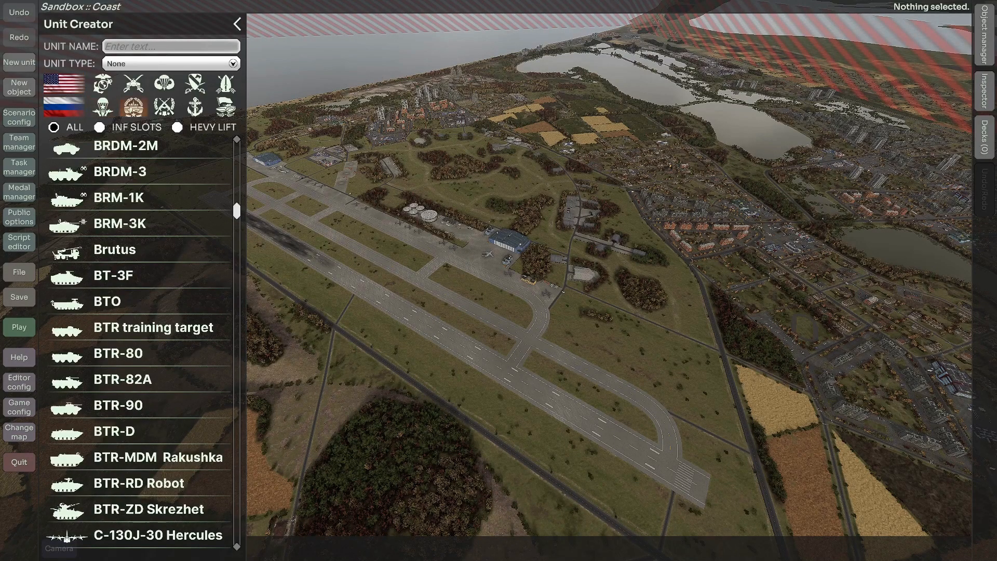
left_click(133, 86)
left_click(133, 107)
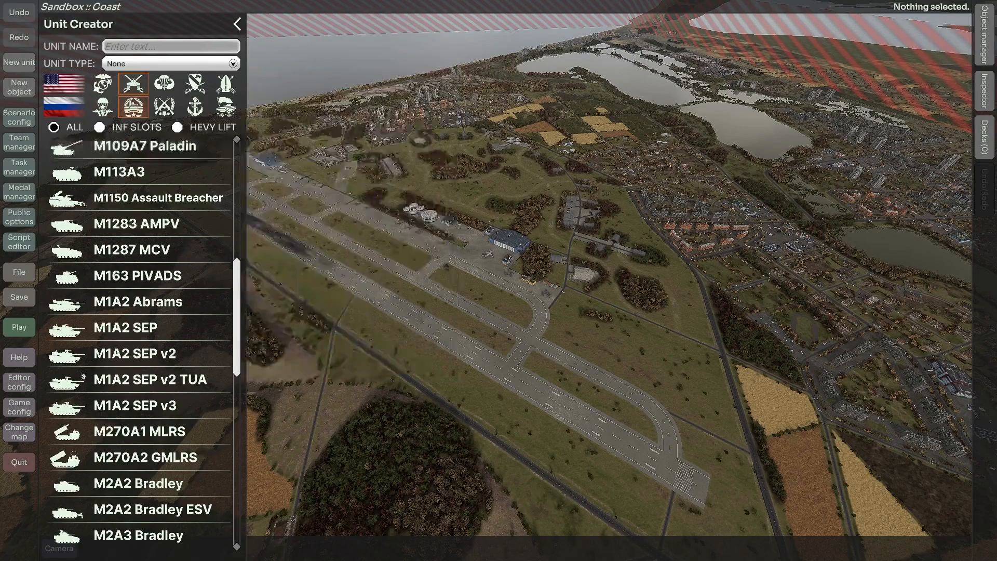
left_click(133, 86)
left_click(133, 108)
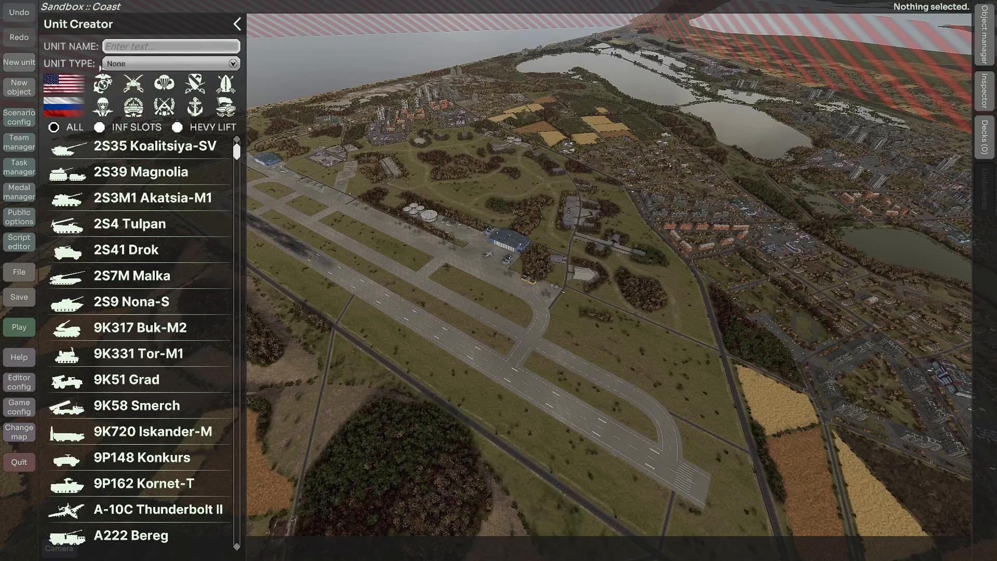
Filter the unit list by the Support unit type, and reset the type filter to None.
left_click(109, 63)
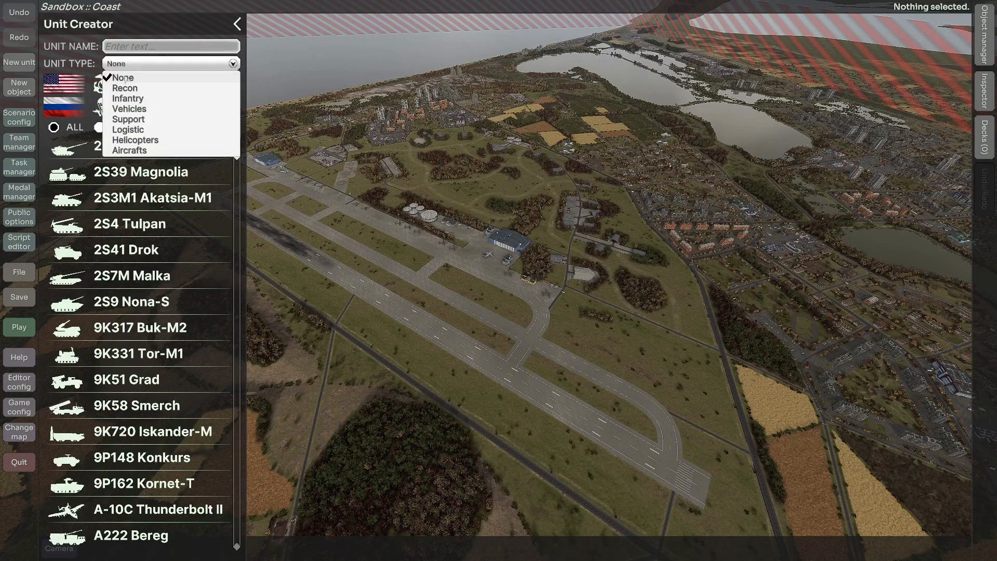
left_click(124, 119)
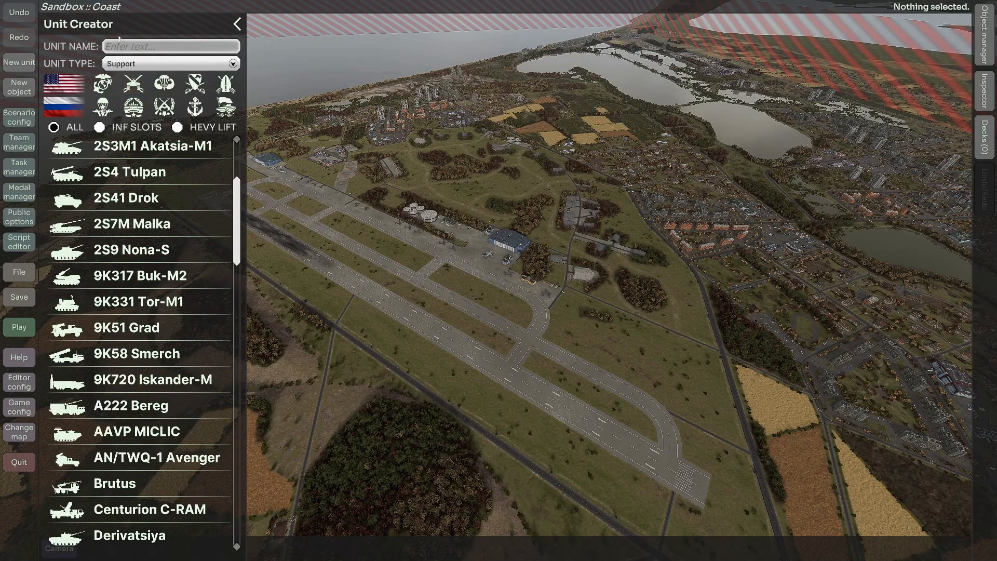
left_click(120, 64)
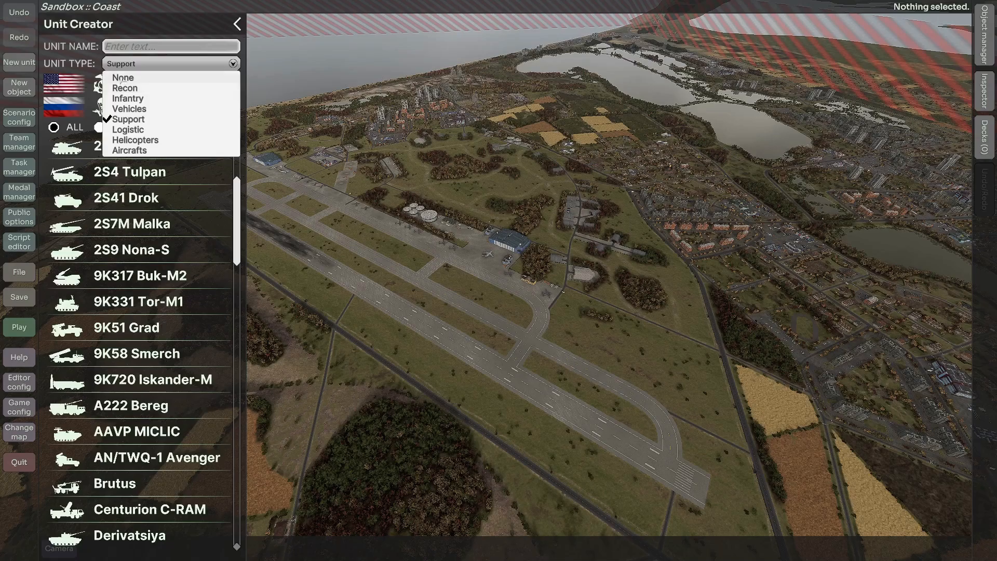
left_click(122, 79)
Search the units by the name text "ab", and clear the search again.
left_click(126, 51)
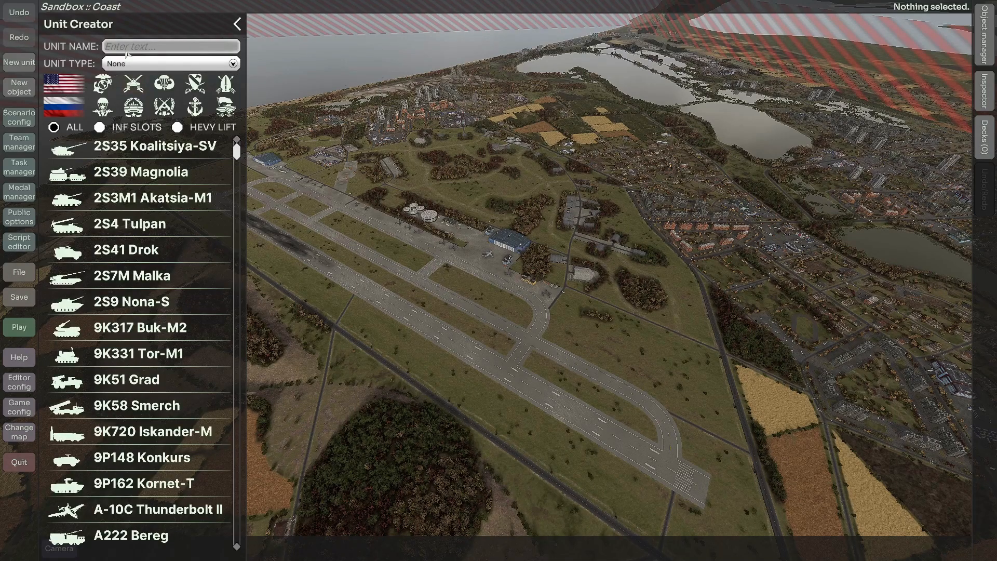
type("ab")
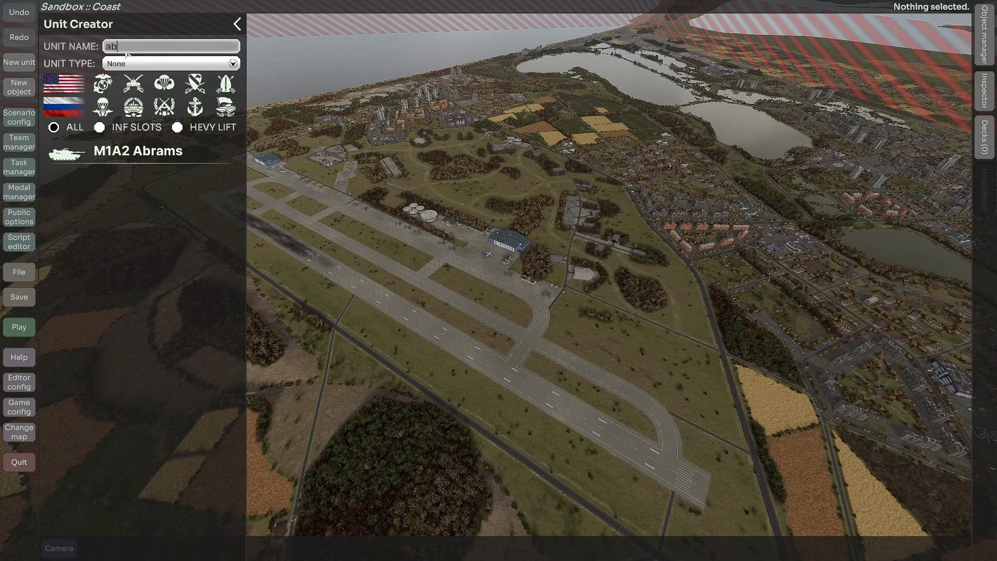
key("BackSpace")
key("BackSpace")
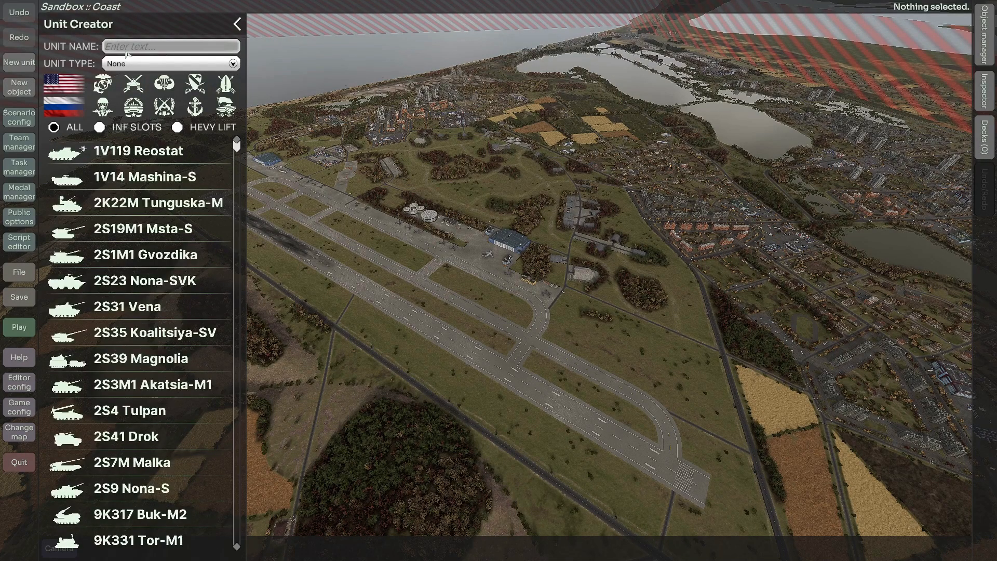
Place a 1V119 Reostat on the airfield's taxiway area.
left_click(134, 151)
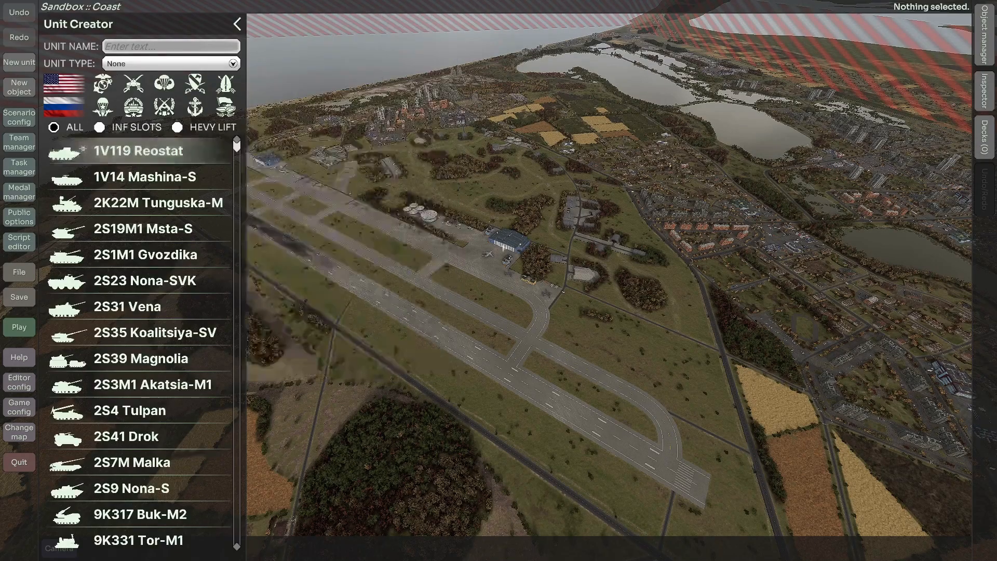
left_click(465, 304)
scroll(495, 271, "up", 5)
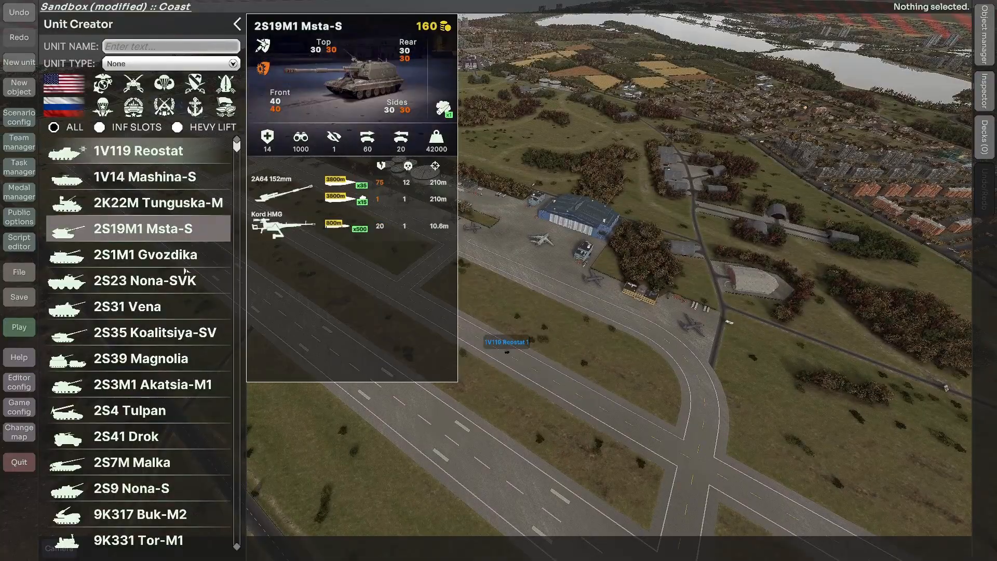
Select the placed 1V119 Reostat and review all of its properties, from name and position down to the editor options.
left_click(509, 343)
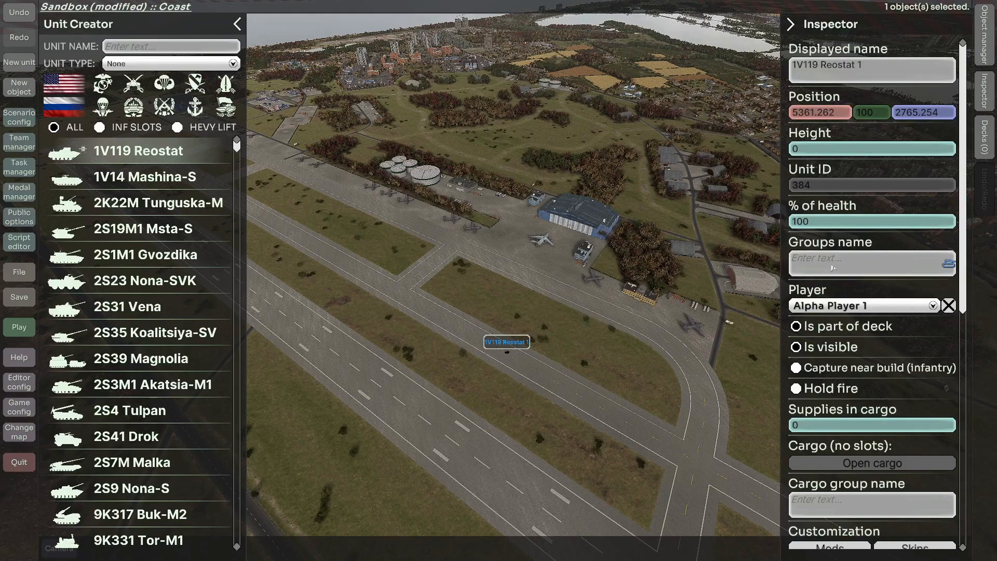
scroll(834, 269, "down", 5)
scroll(840, 323, "down", 3)
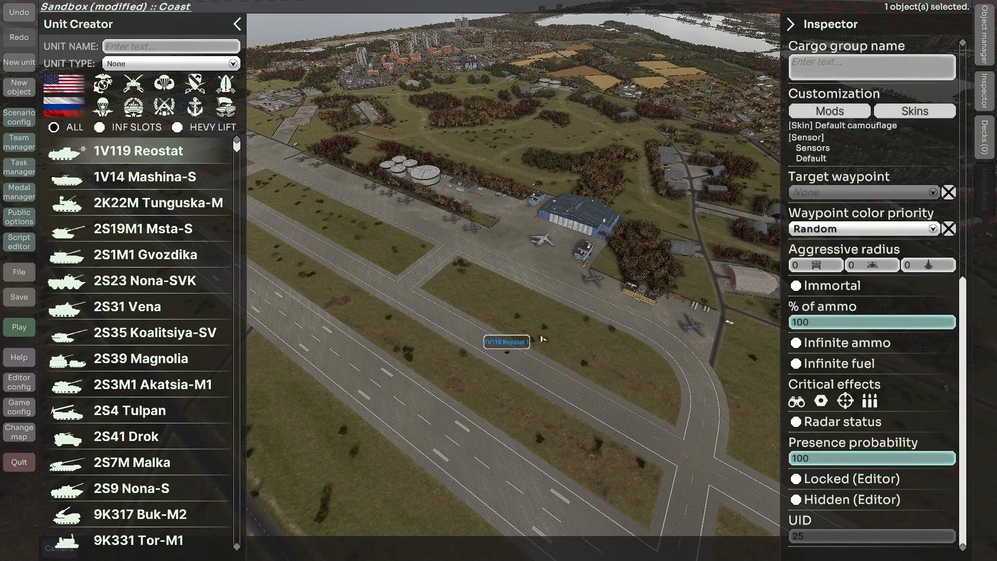
scroll(824, 291, "up", 6)
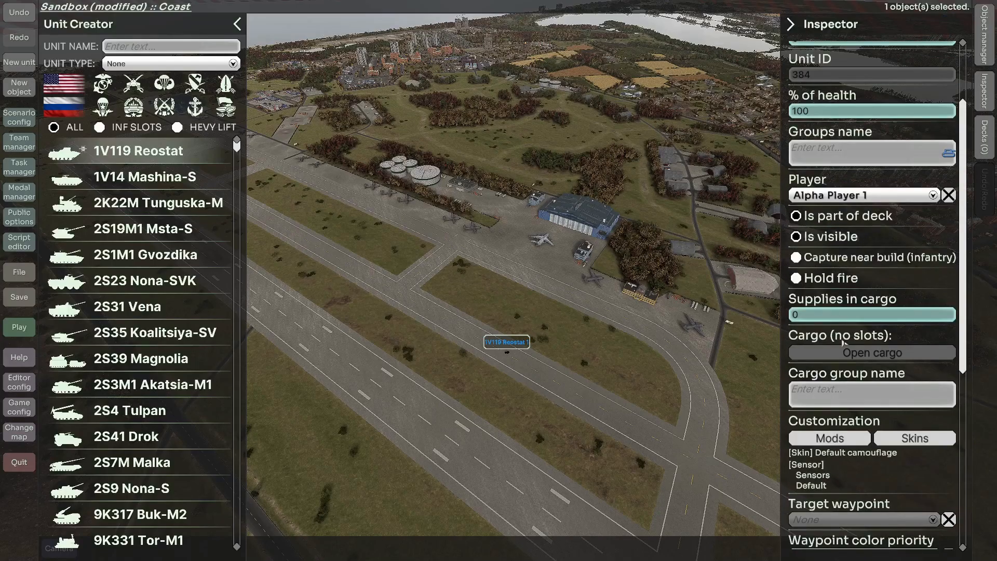
scroll(836, 357, "up", 3)
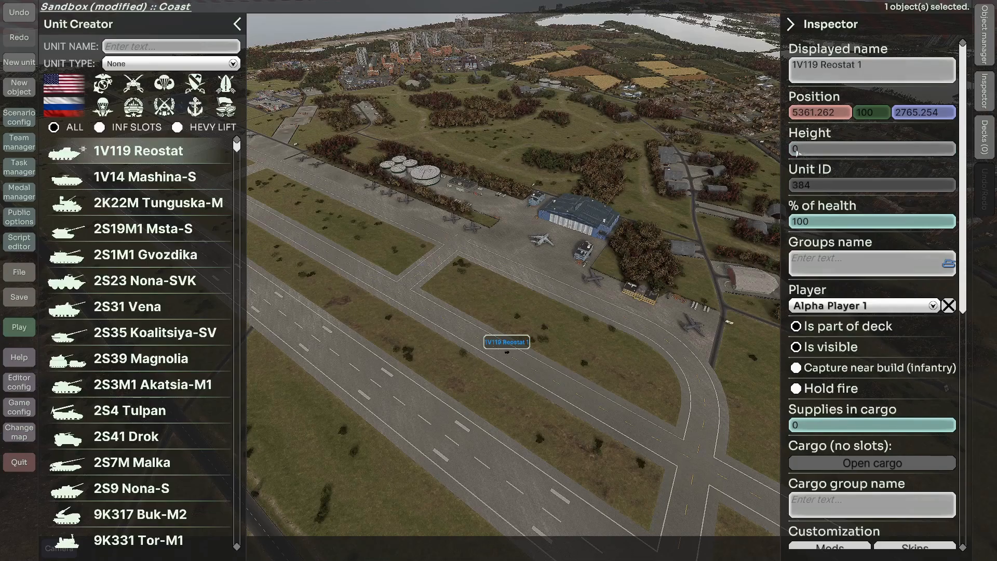
Assign the 1V119 Reostat to Alpha Player 3, and finally to Bravo Player 1.
left_click(808, 305)
left_click(831, 343)
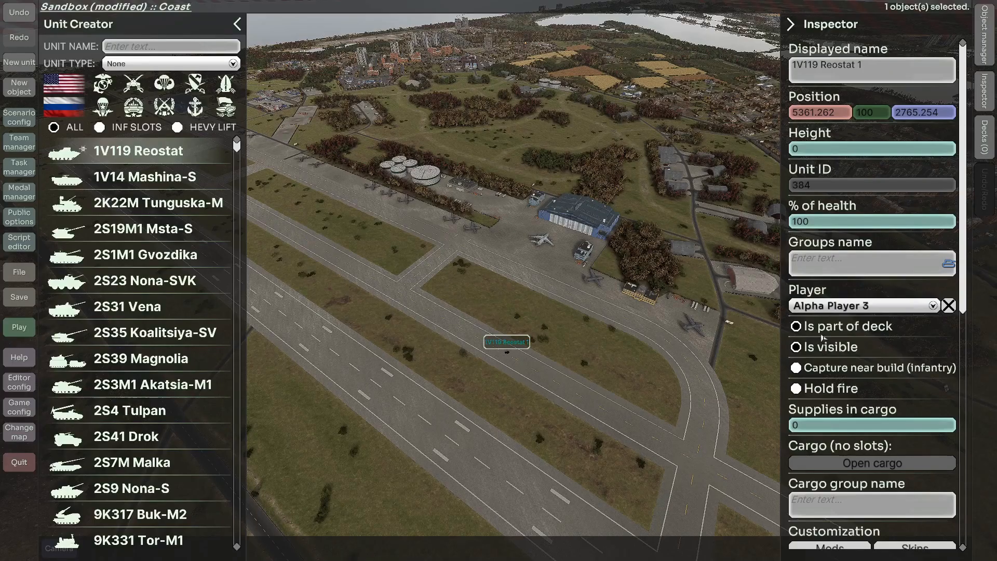
left_click(826, 310)
left_click(826, 382)
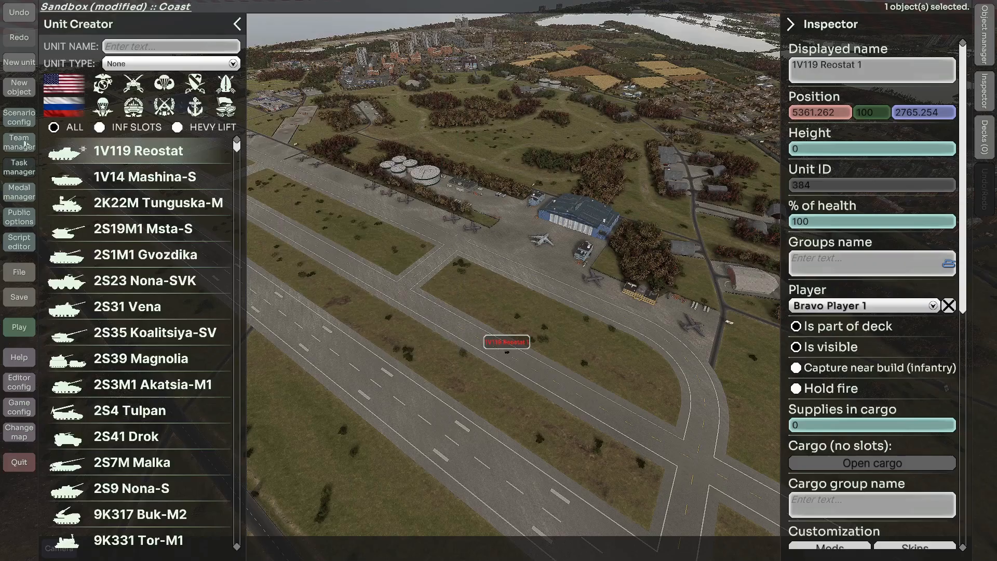
Place a trigger zone on the taxiway near the 1V119 Reostat.
left_click(21, 91)
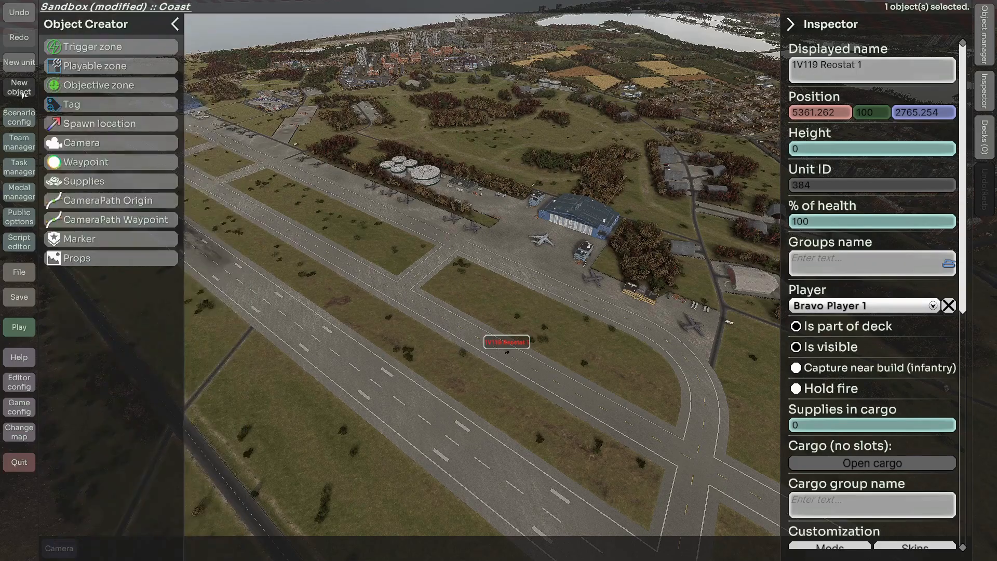
left_click(85, 47)
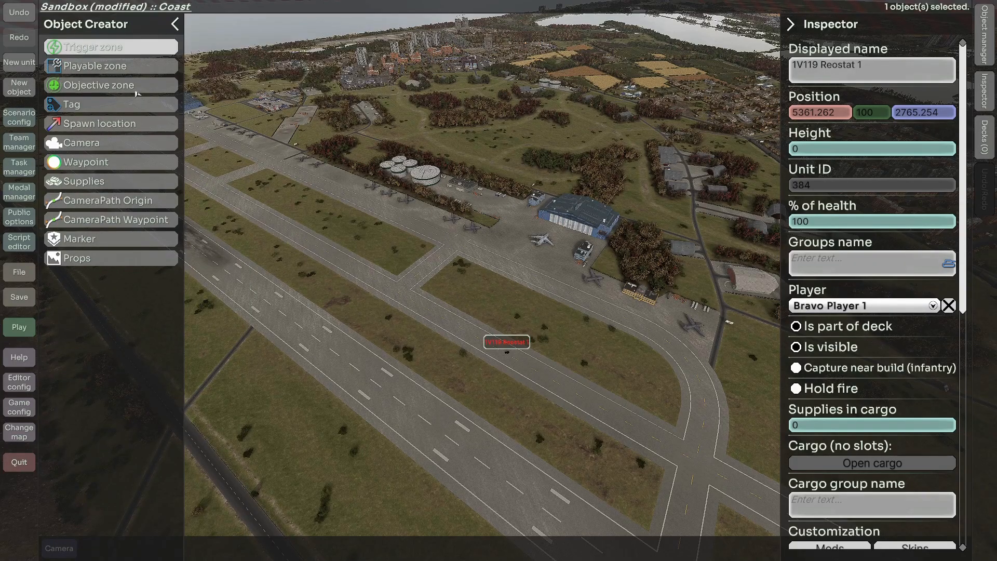
left_click(382, 286)
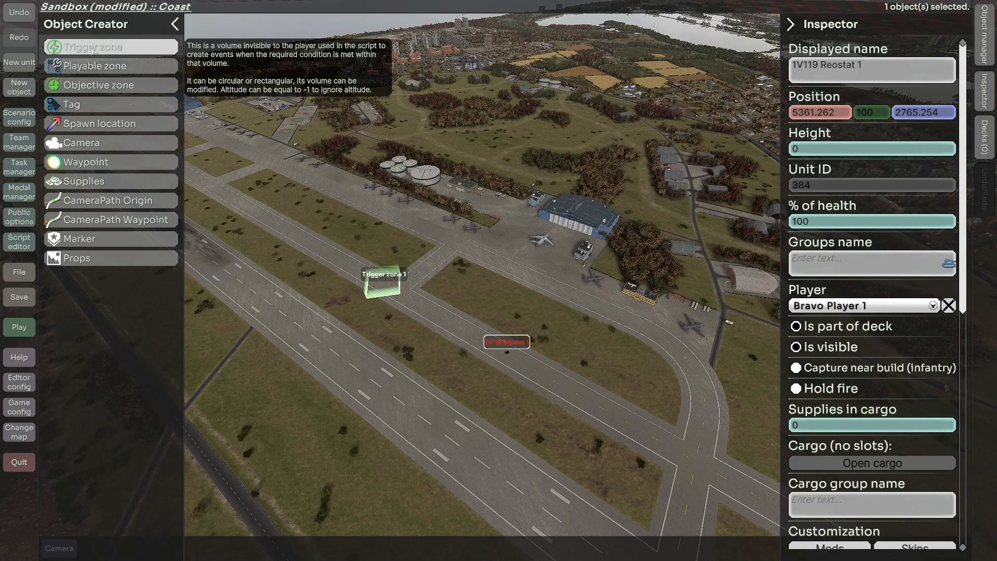
Place a playable zone on the grass between the trigger zone and the hangar, and select it to view its properties.
left_click(92, 48)
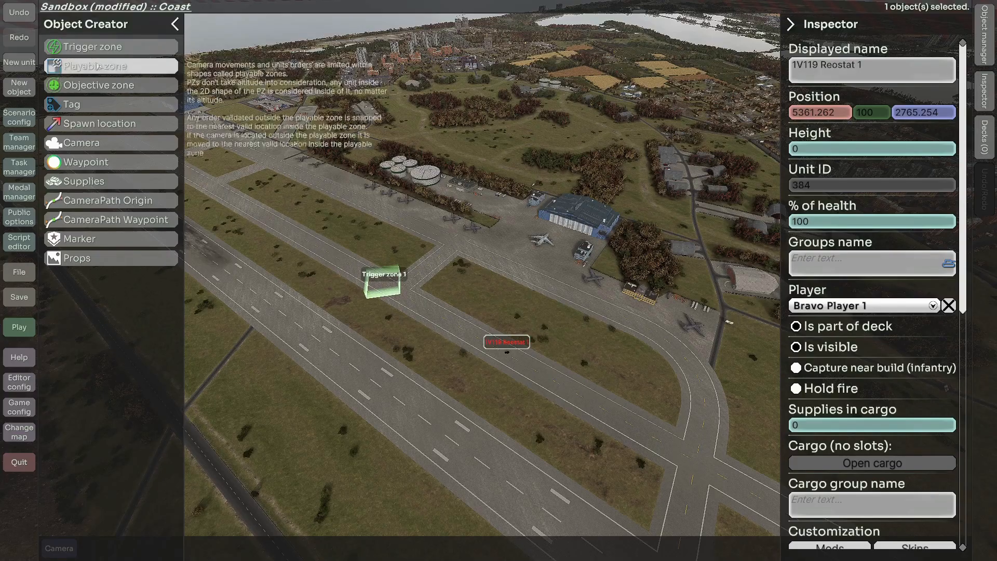
left_click(449, 302)
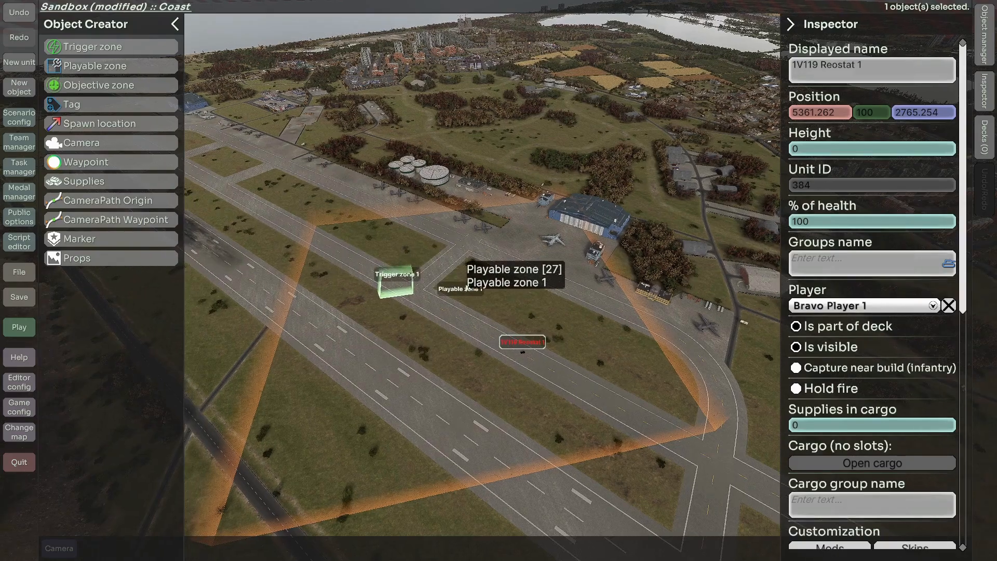
left_click(461, 287)
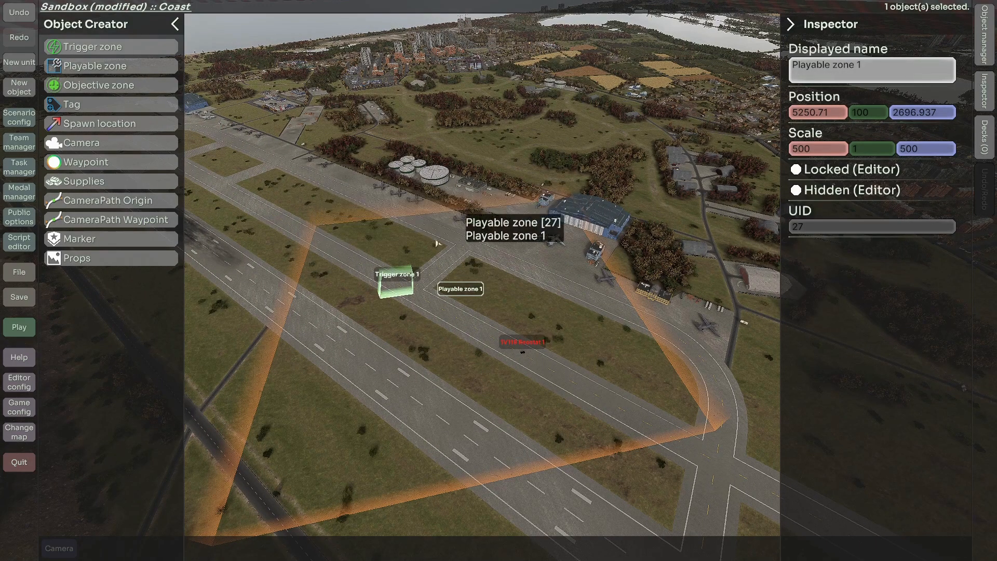
middle_click_drag(447, 232, 423, 180)
scroll(453, 182, "down", 2)
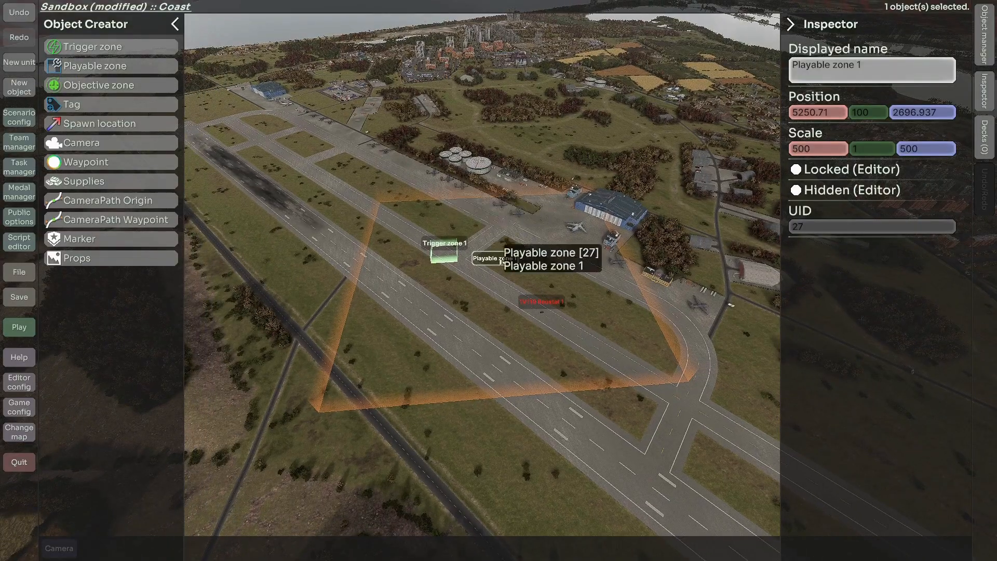
Place an objective zone on the runway near the trigger zone and set its icon to Ammo.
left_click(120, 85)
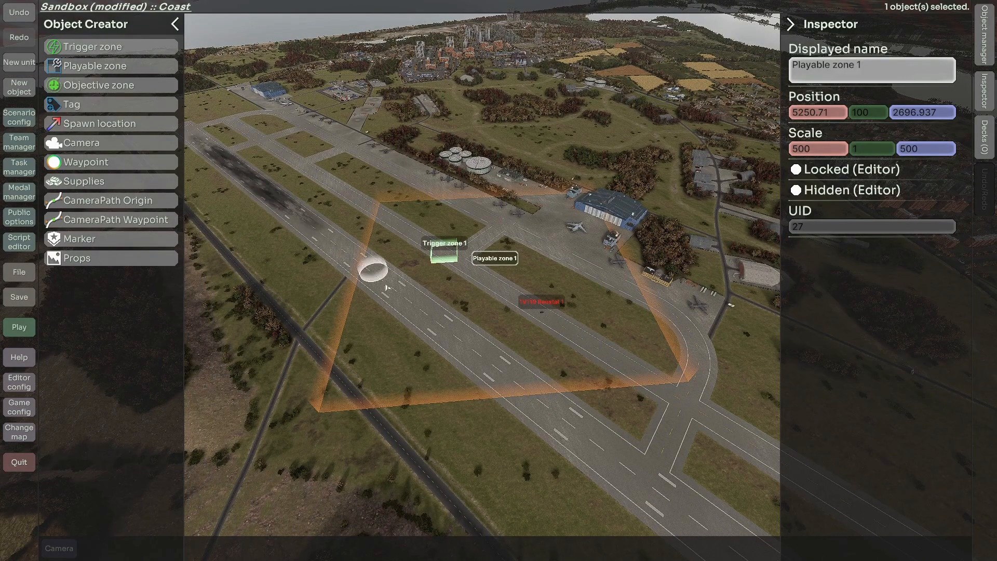
left_click(408, 294)
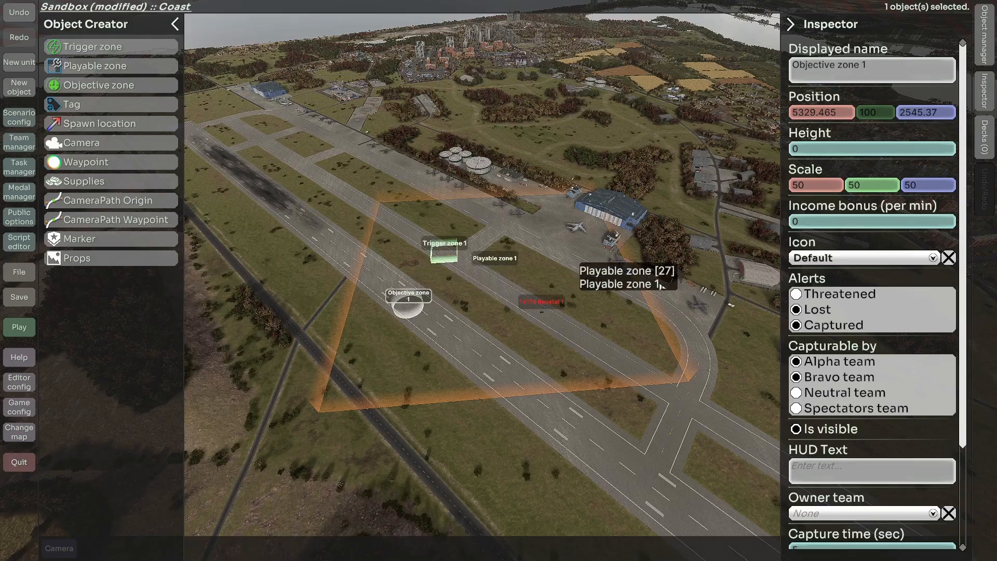
left_click(840, 260)
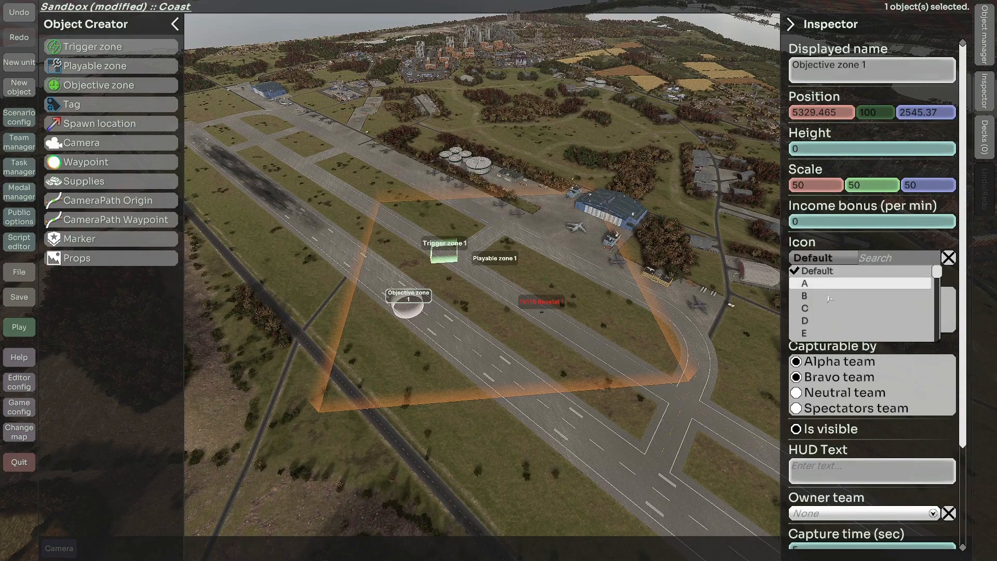
scroll(829, 303, "down", 3)
scroll(829, 303, "down", 6)
scroll(830, 303, "up", 2)
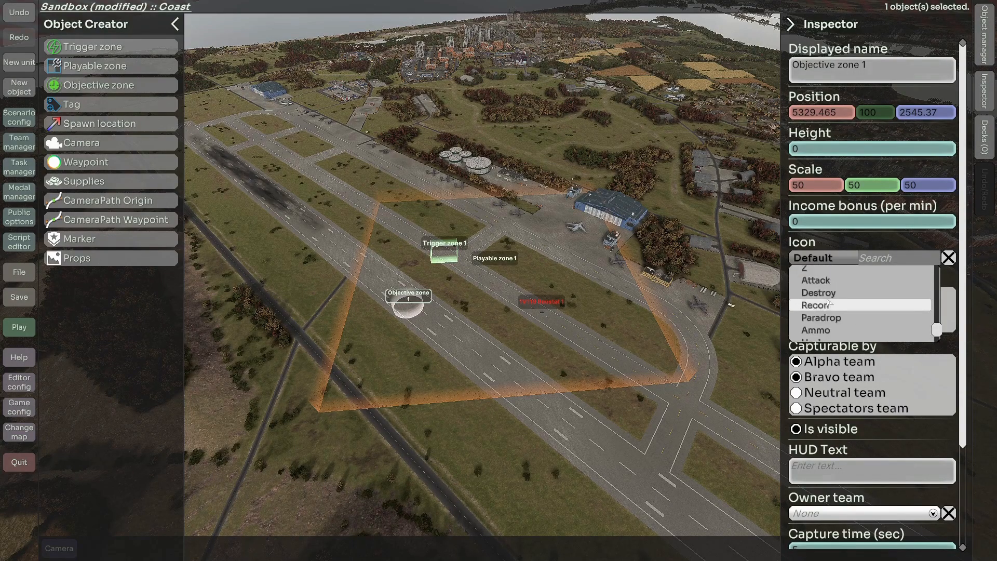
scroll(828, 301, "down", 1)
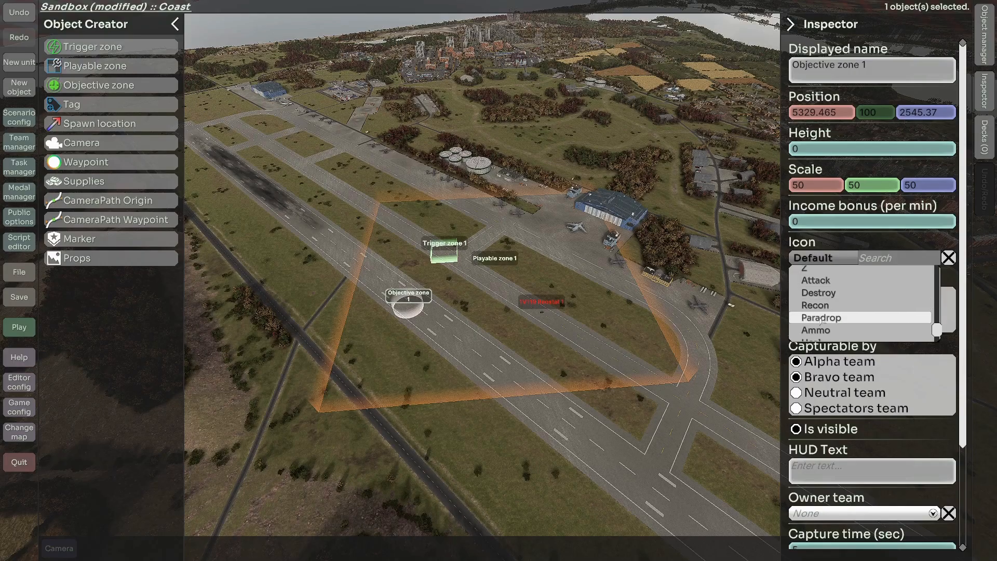
scroll(821, 327, "down", 1)
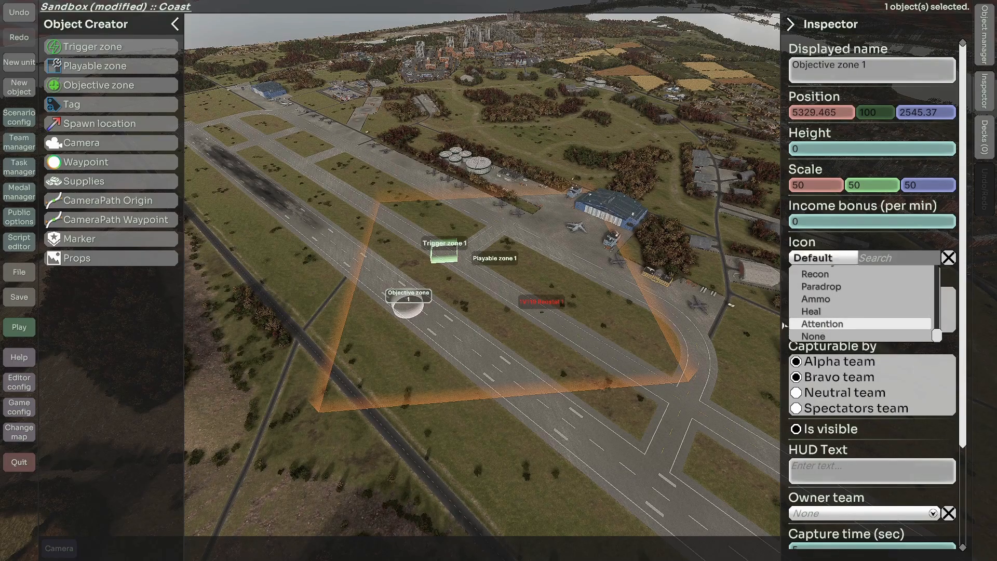
left_click(818, 300)
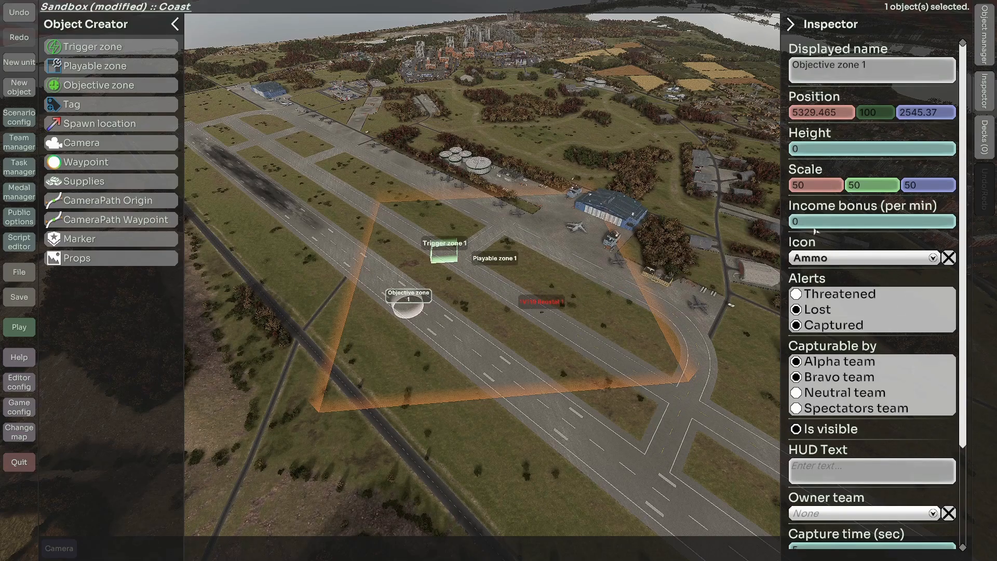
Set the objective zone's income bonus to 10 per minute and reselect the zone to check the value.
left_click(800, 222)
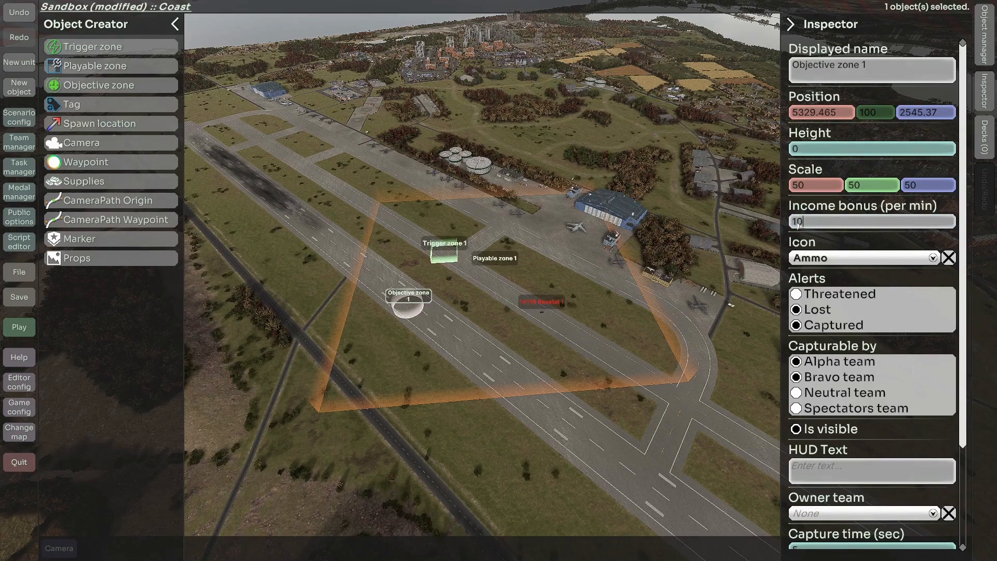
left_click(698, 255)
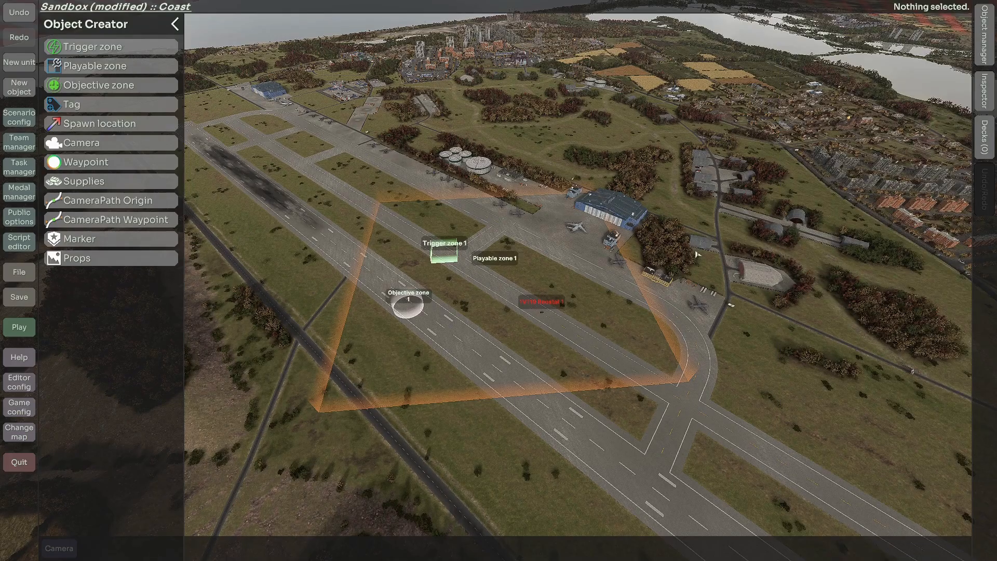
left_click(416, 303)
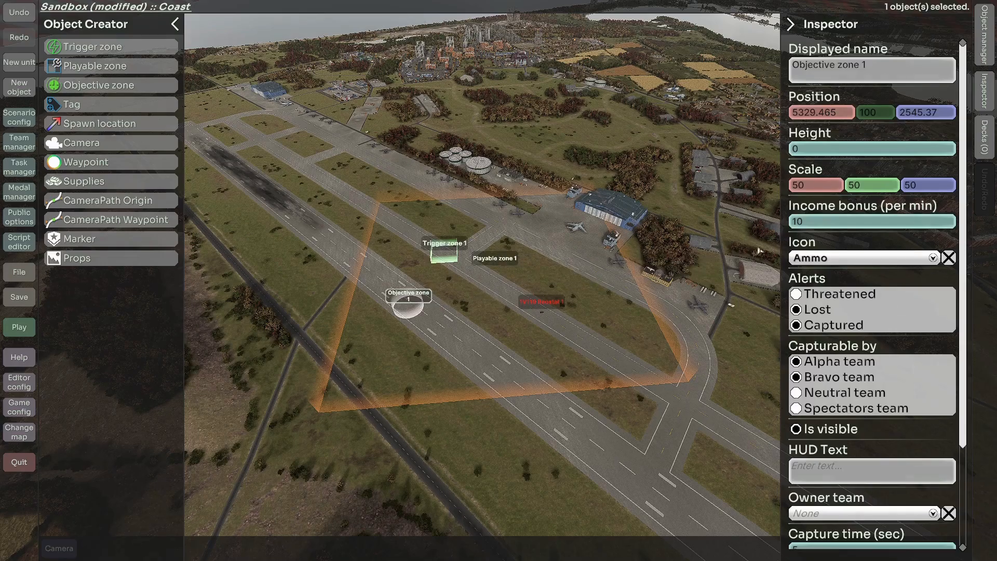
left_click(799, 224)
Select the 1V119 Reostat and review its cargo, customization and waypoint properties.
left_click(546, 300)
left_click(541, 302)
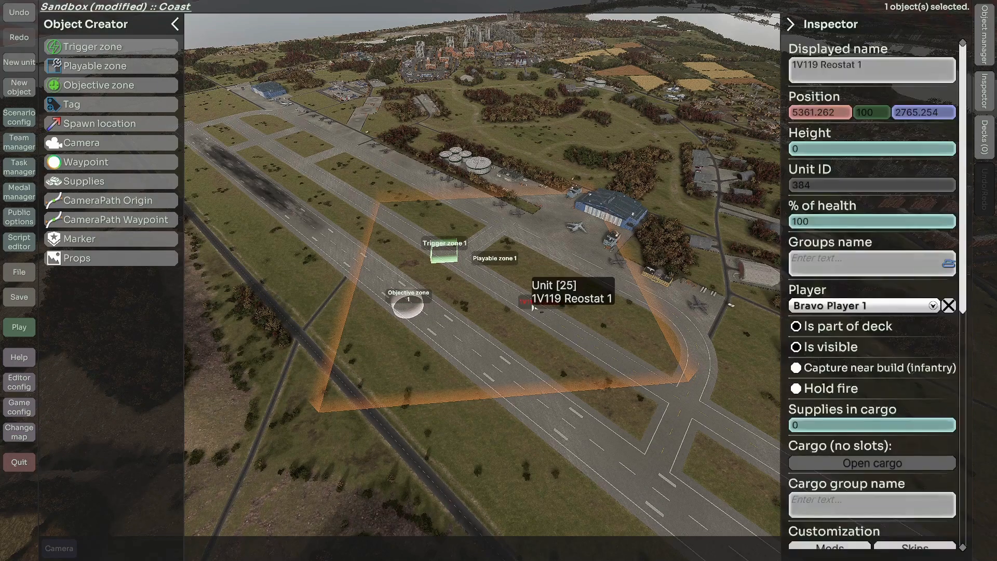
scroll(810, 249, "down", 3)
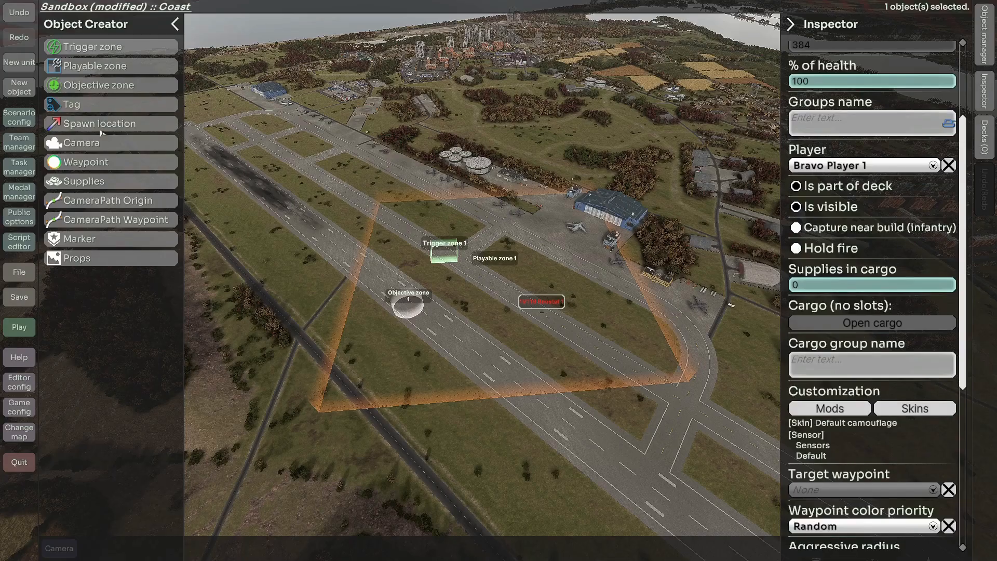
Place a camera on the runway and move it onto the grass between the objective zone and the road.
left_click(565, 395)
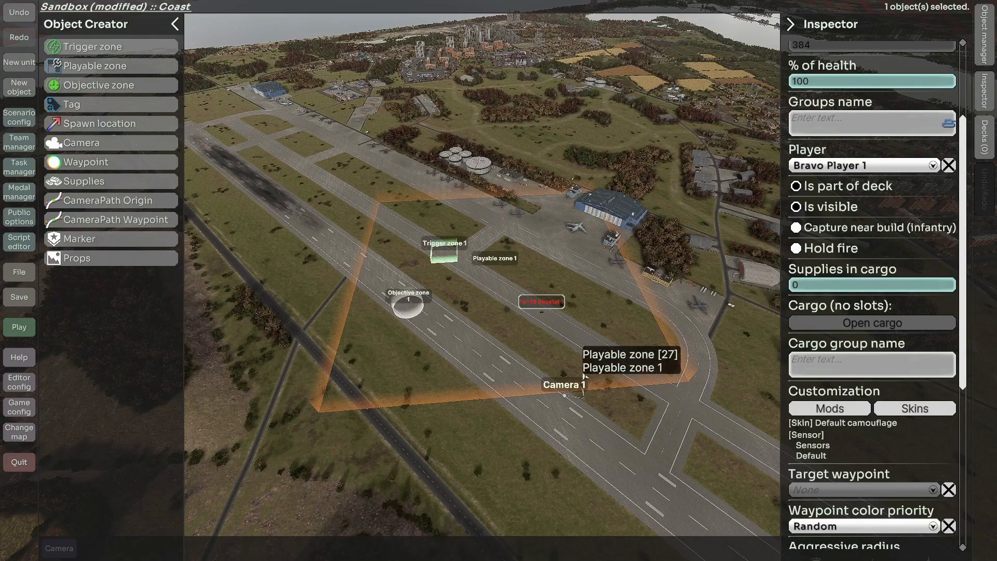
left_click(567, 388)
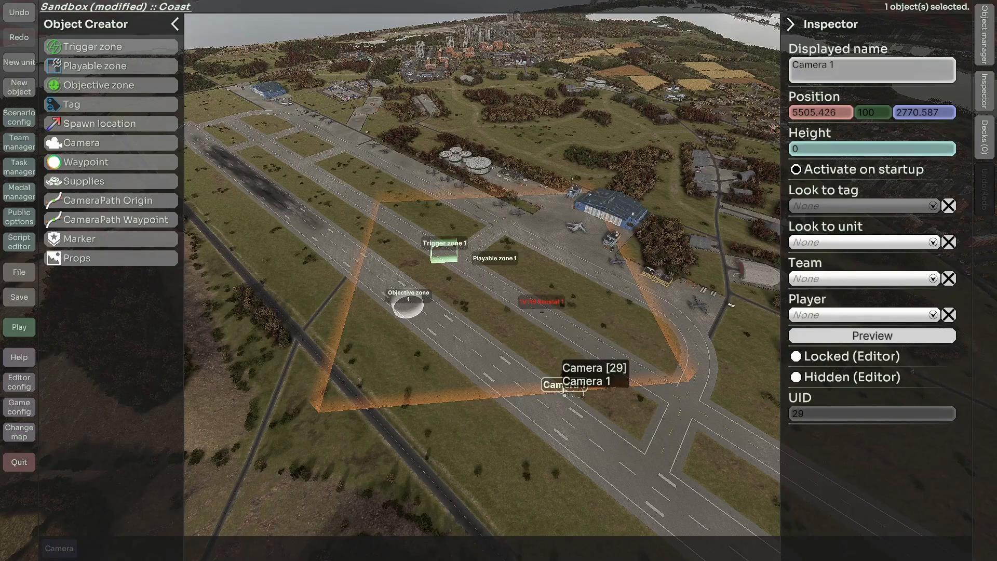
mouse_move(565, 393)
left_mouse_down()
mouse_move(528, 367)
mouse_move(535, 345)
mouse_move(501, 344)
left_mouse_up()
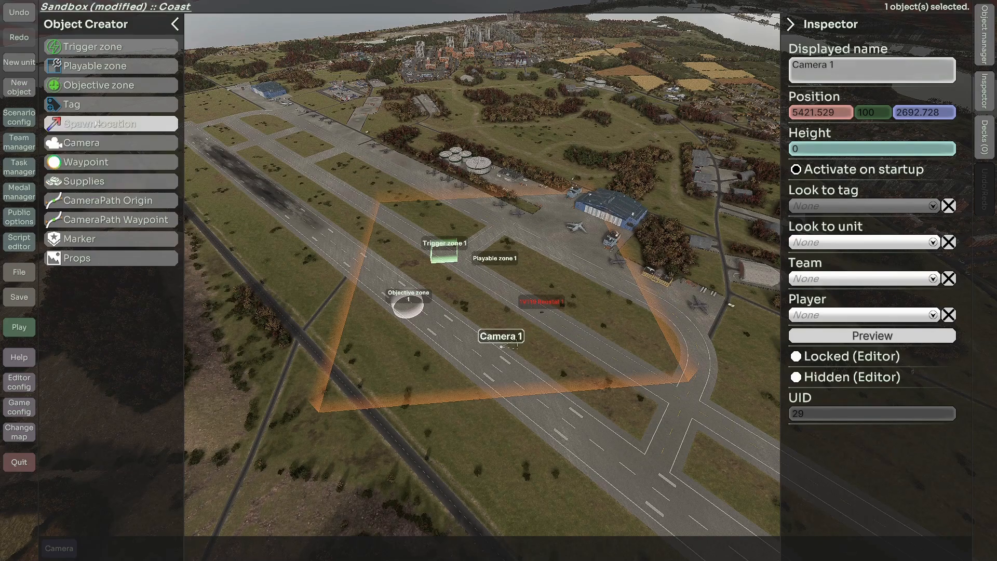
left_click(501, 342)
left_click(501, 341)
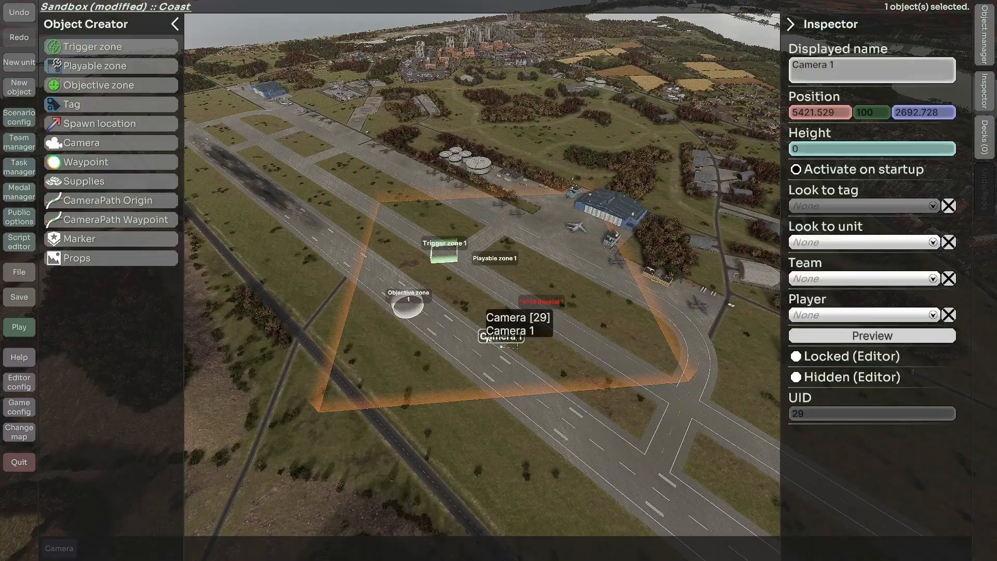
left_click_drag(501, 341, 372, 363)
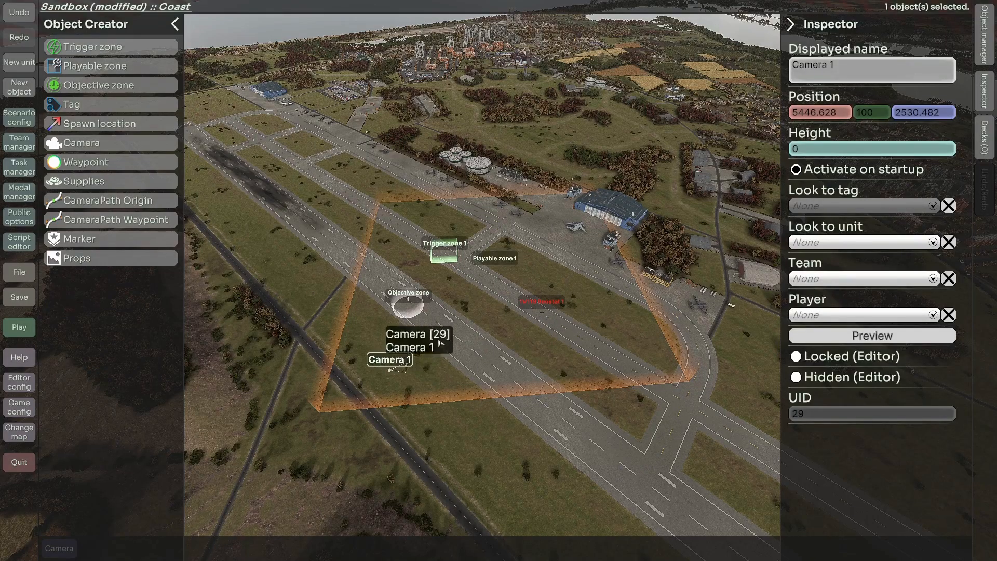
Set the camera to look at the unit 1V119 Reostat 1 and preview its view.
left_click(834, 243)
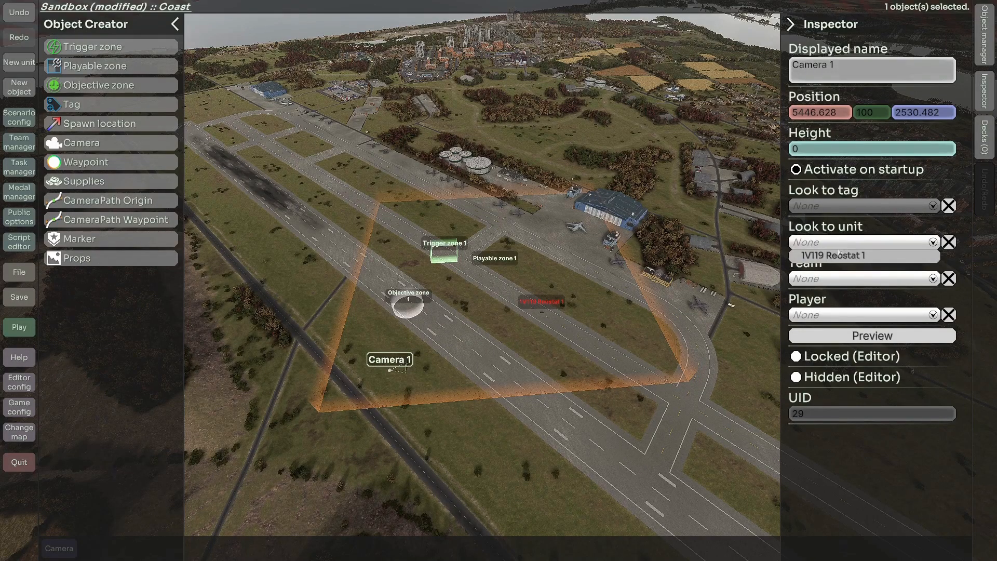
left_click(834, 255)
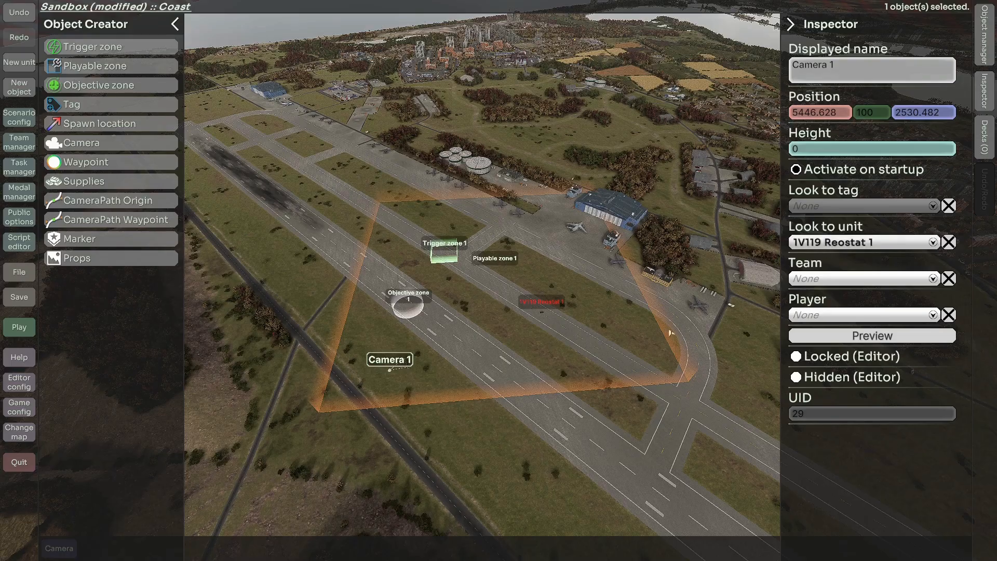
key("a")
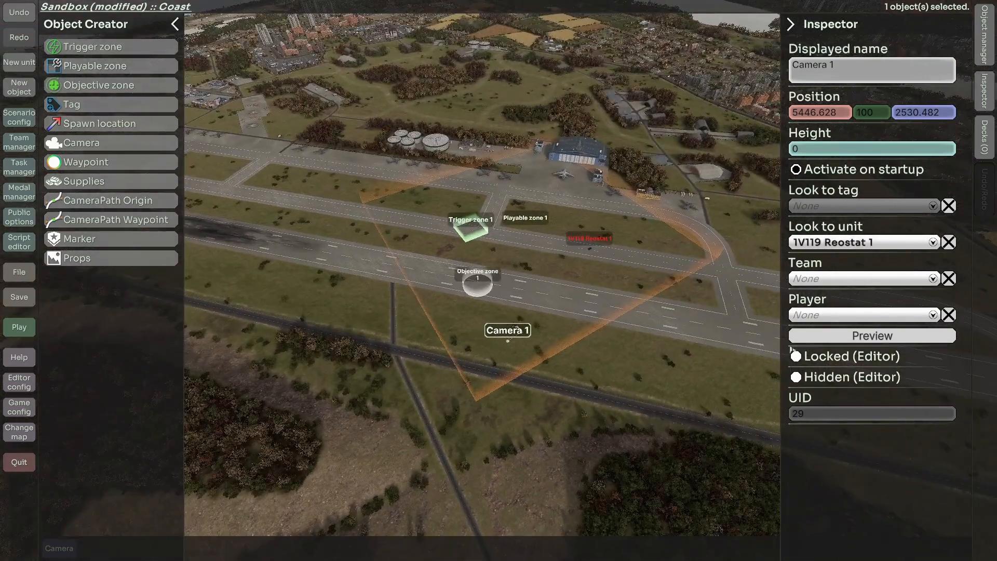
left_click(814, 337)
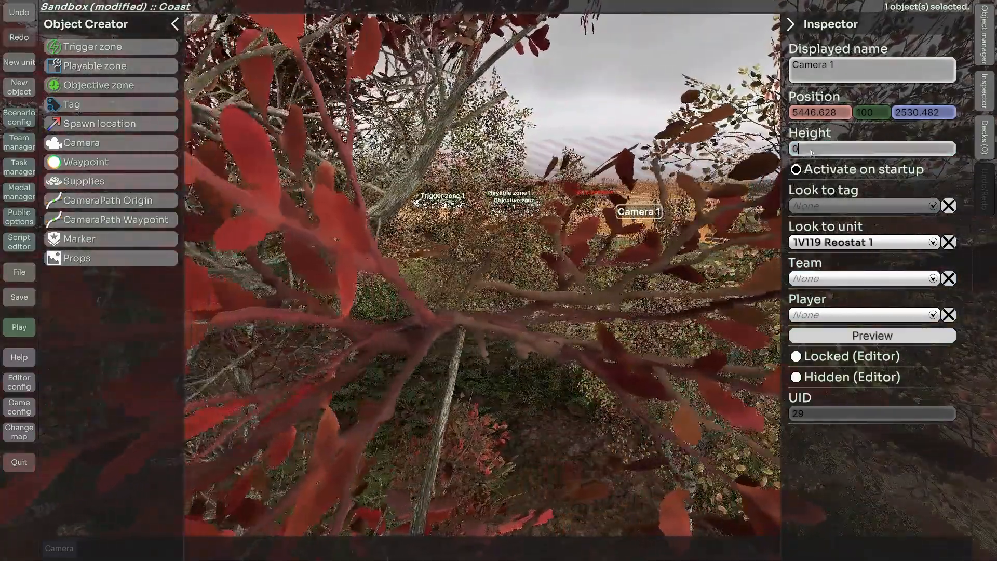
Set the camera's height to 100 and preview its view again.
type("100")
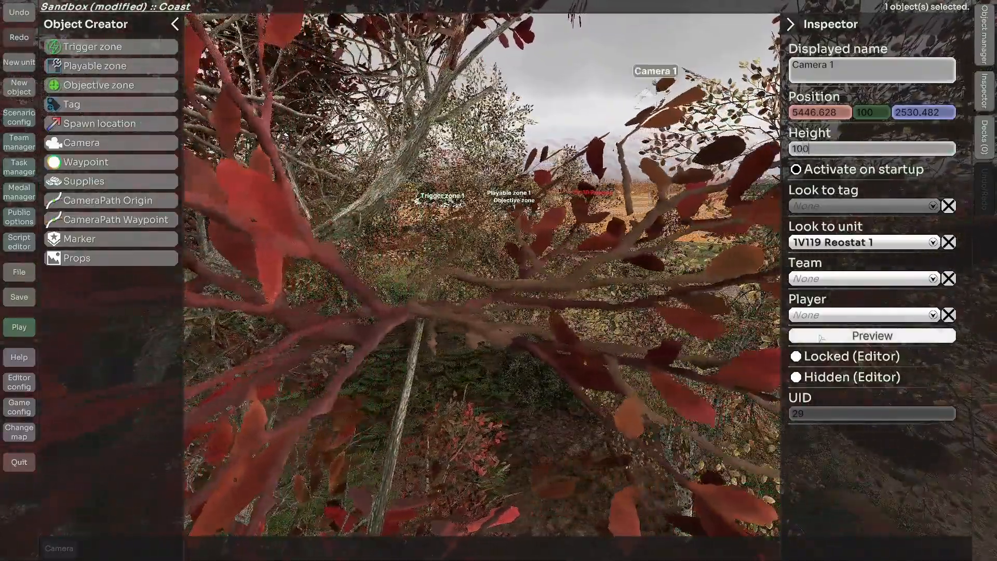
left_click(821, 337)
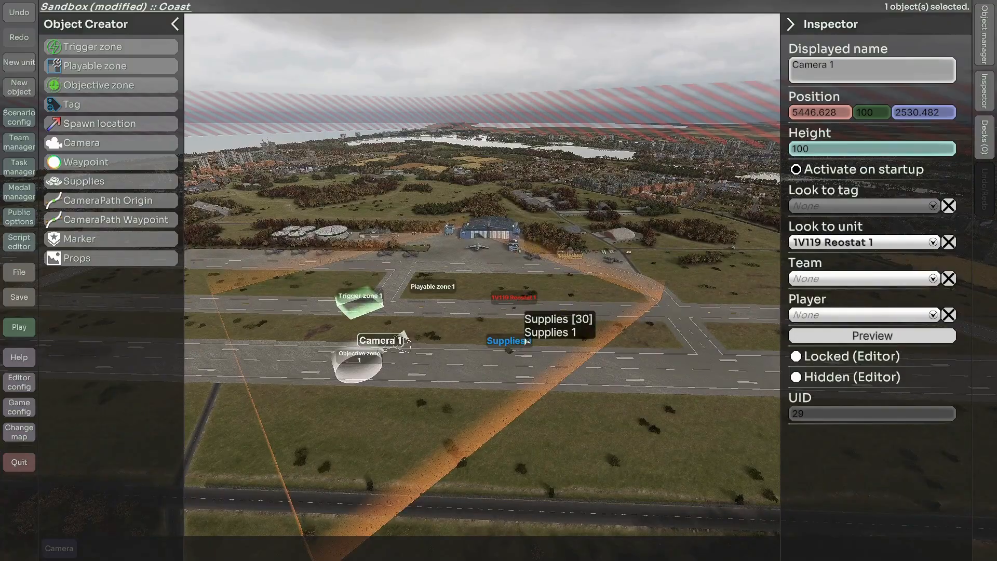
Select the supplies on the runway and move them onto the grass strip near the 1V119 Reostat.
left_click(514, 339)
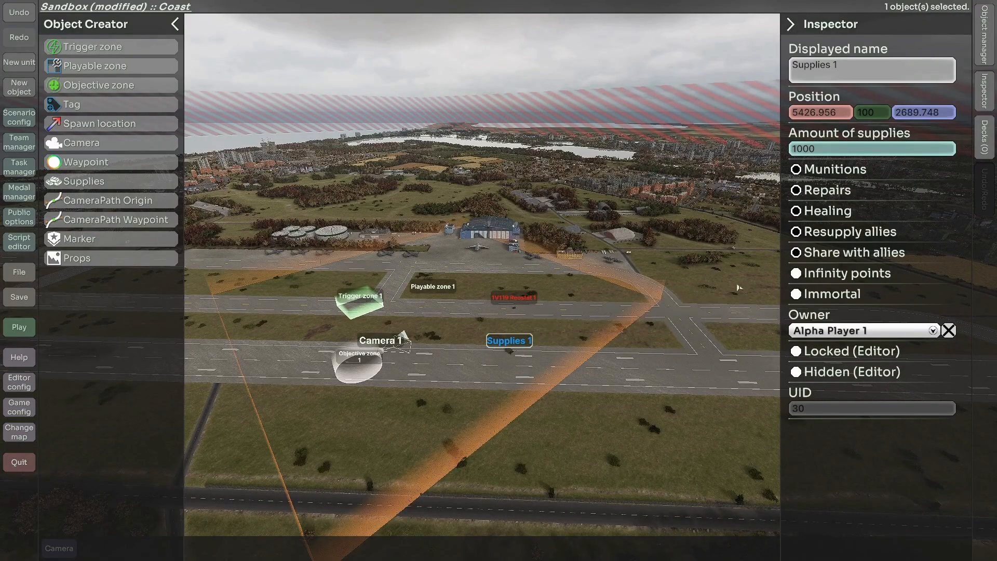
key("w")
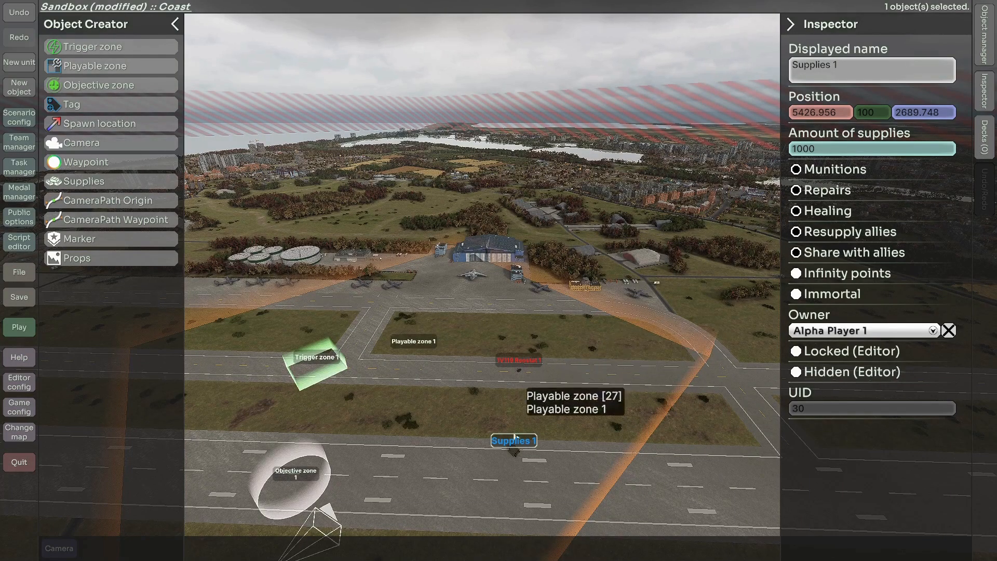
left_click_drag(537, 441, 516, 397)
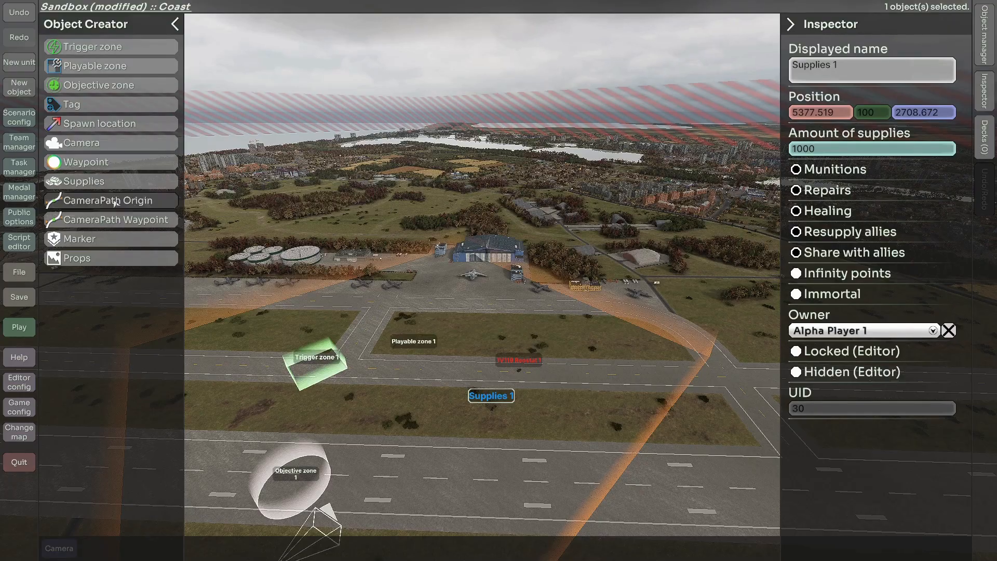
Place a CameraPath Origin on the grass strip beside the supplies and shift it toward the trigger zone.
left_click(398, 378)
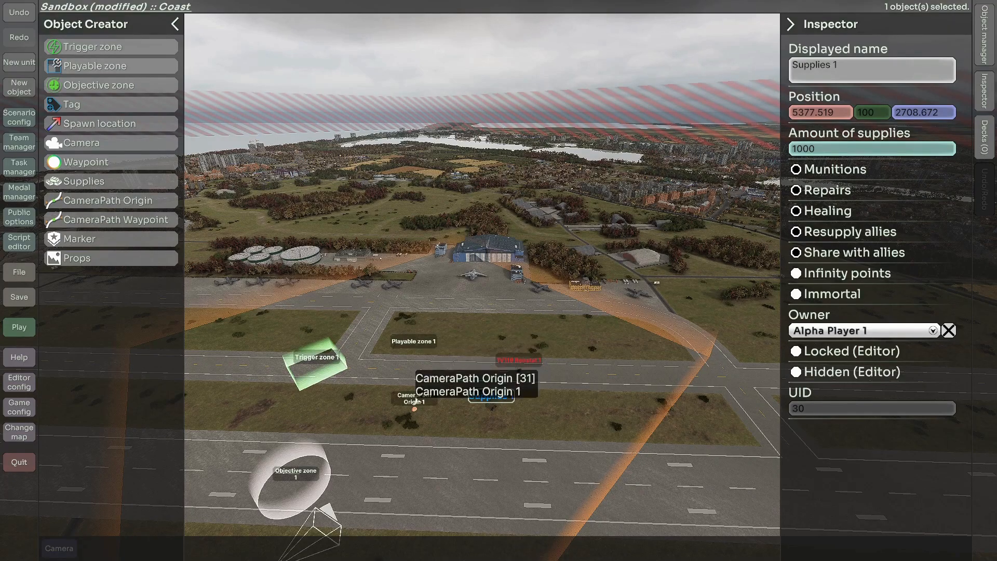
left_click_drag(415, 399, 387, 397)
left_click(416, 398)
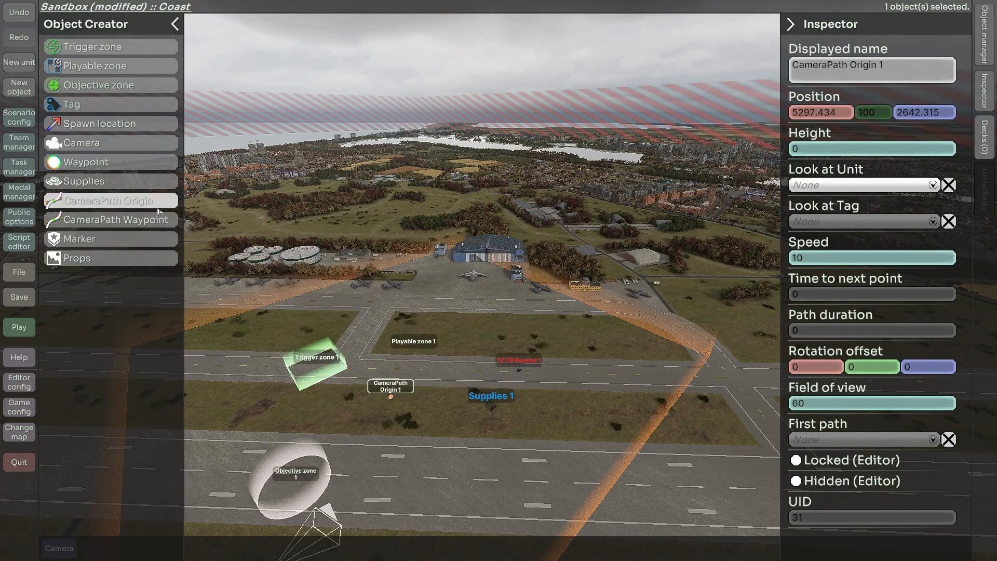
Place a CameraPath Waypoint on the grass in front of the hangar and move the CameraPath Origin farther from the supplies.
left_click(149, 222)
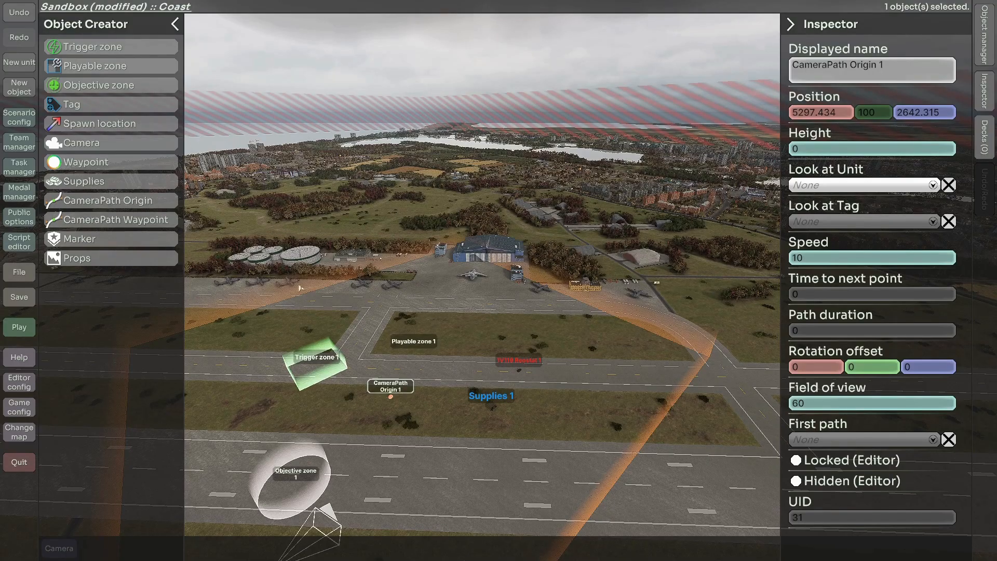
left_click(479, 345)
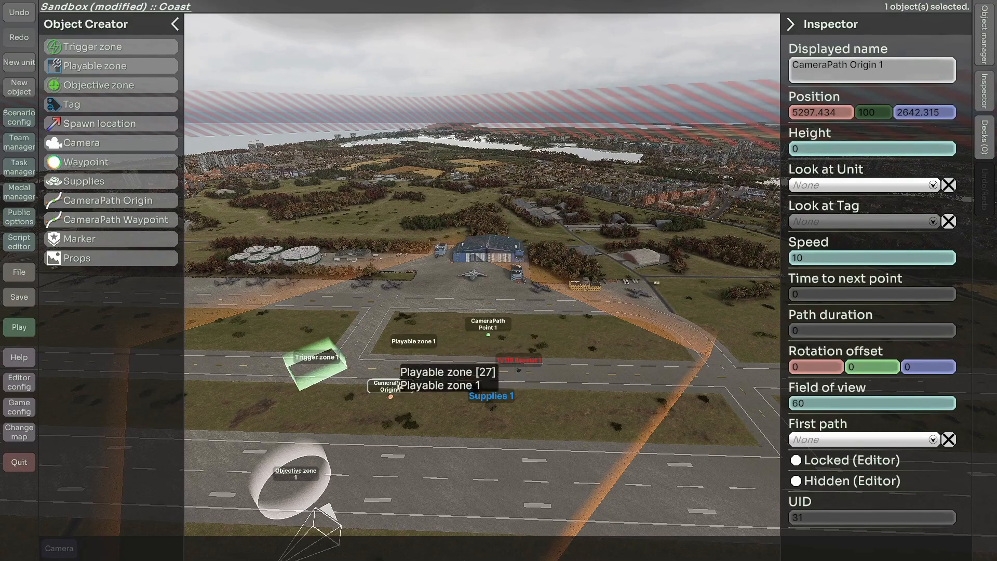
left_click_drag(393, 390, 373, 402)
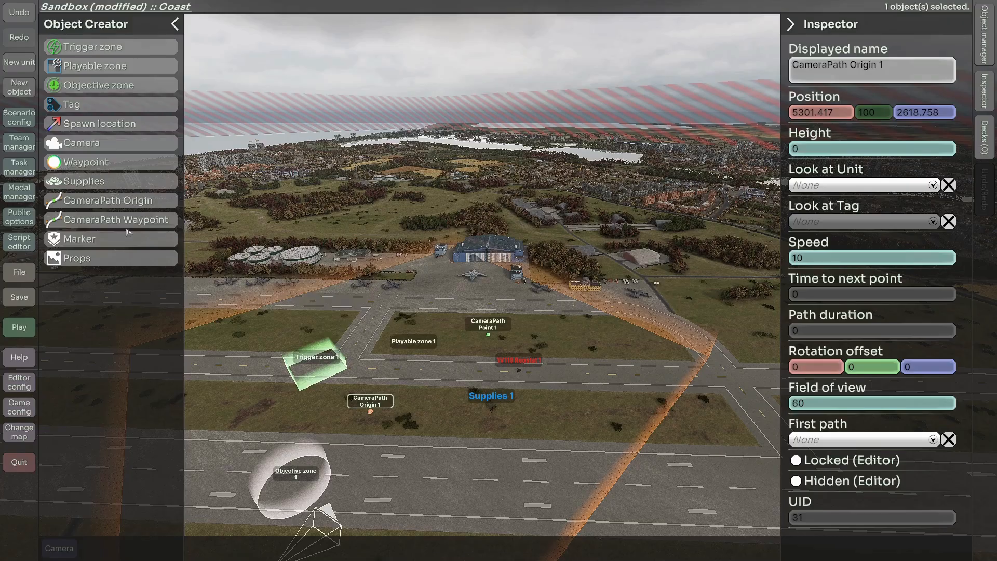
Place a marker on the grass beyond the 1V119 Reostat and a prop at the runway's edge near the supplies.
left_click(103, 239)
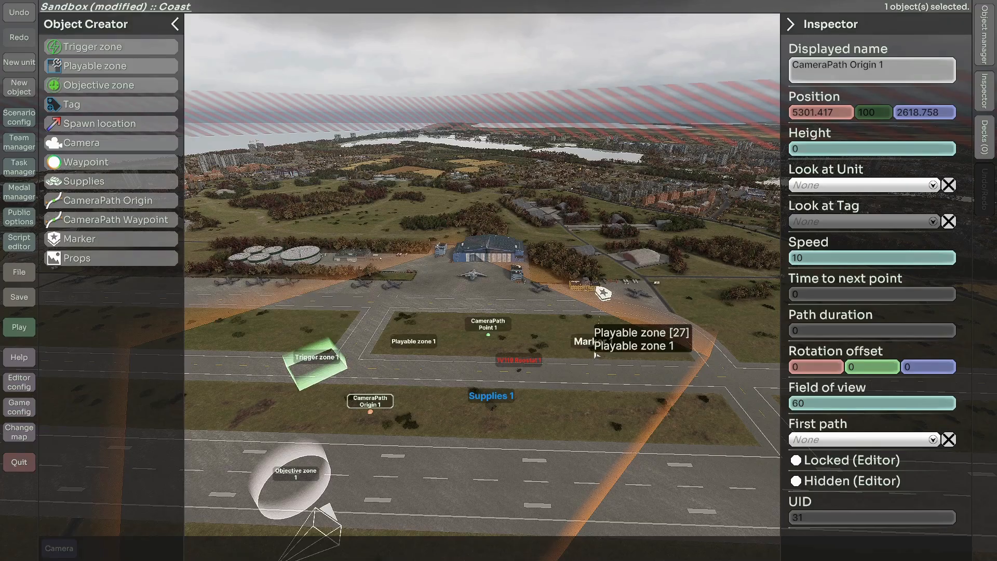
left_click(603, 335)
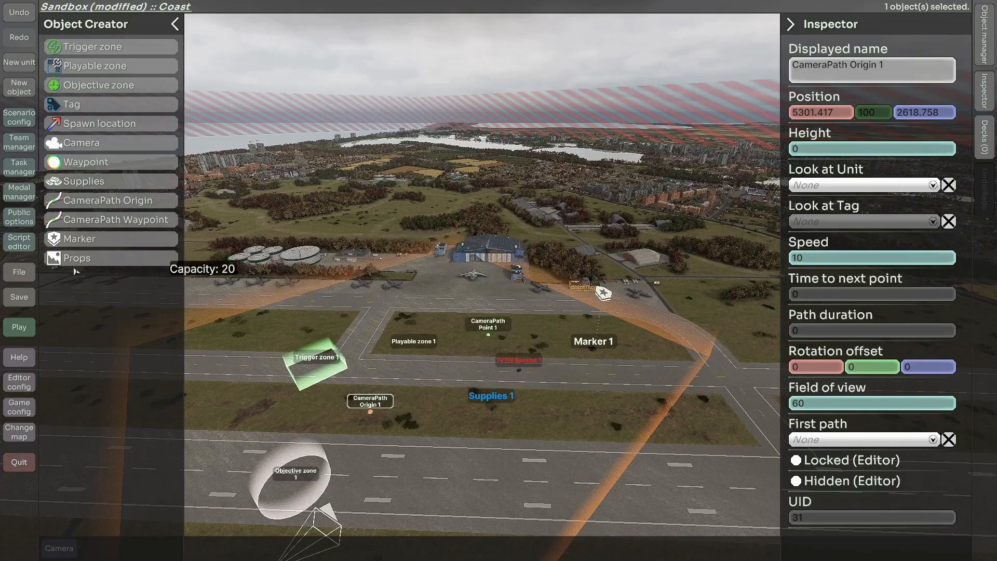
left_click(162, 264)
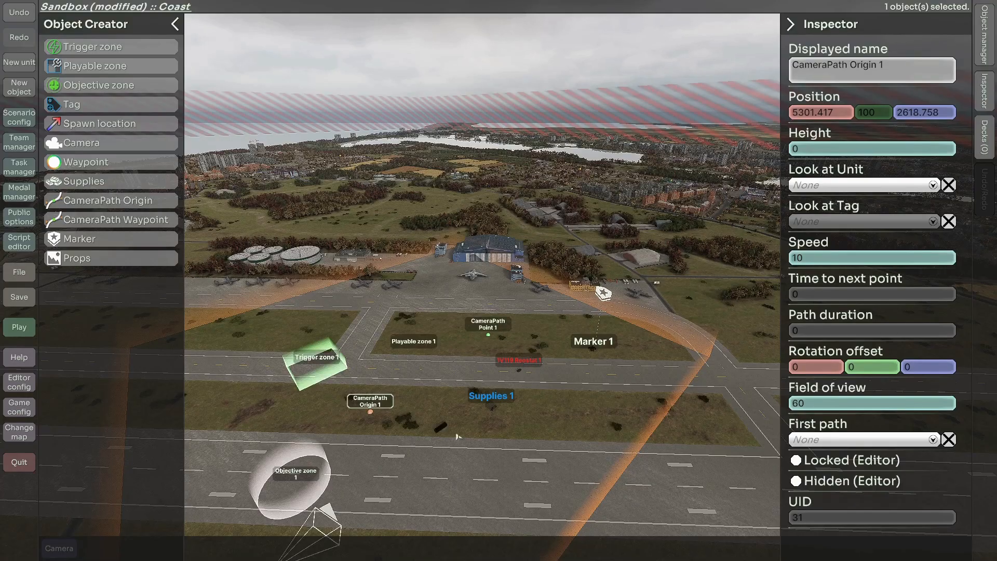
left_click(458, 437)
left_click(469, 434)
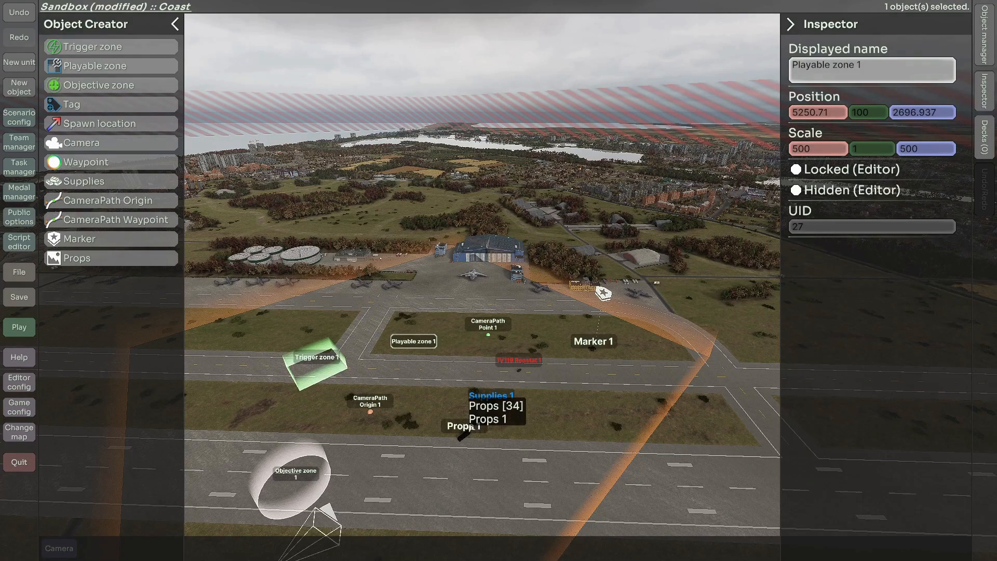
left_click(495, 433)
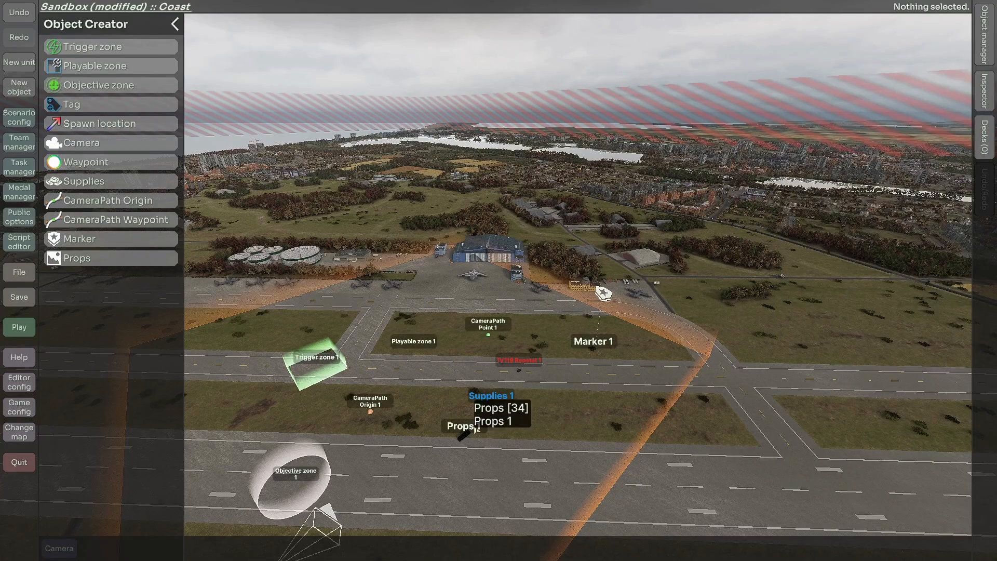
left_click(506, 425)
mouse_move(508, 424)
middle_mouse_down()
mouse_move(491, 421)
mouse_move(502, 425)
middle_mouse_up()
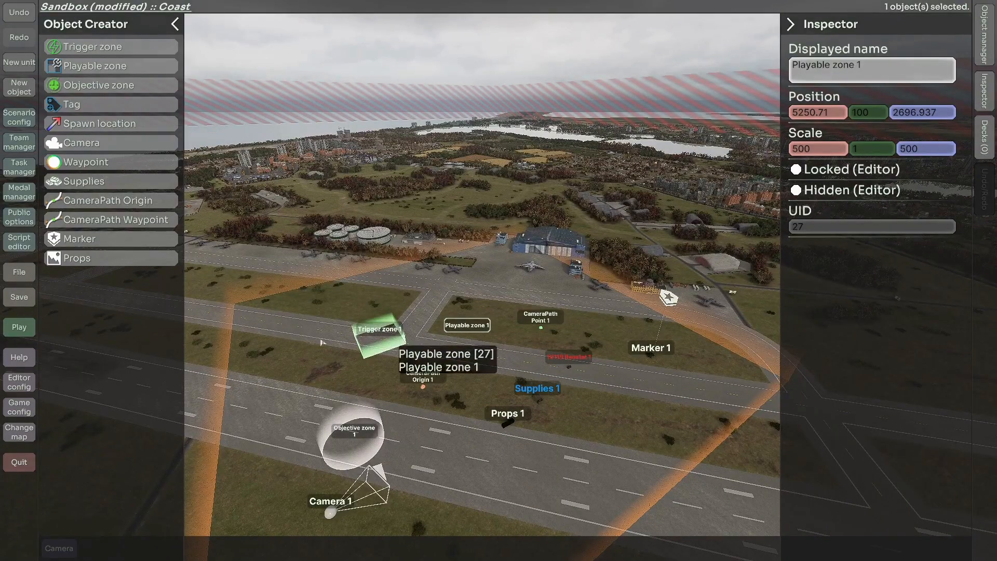
Review the scenario's configuration options and set its day time preset to Night.
left_click(22, 123)
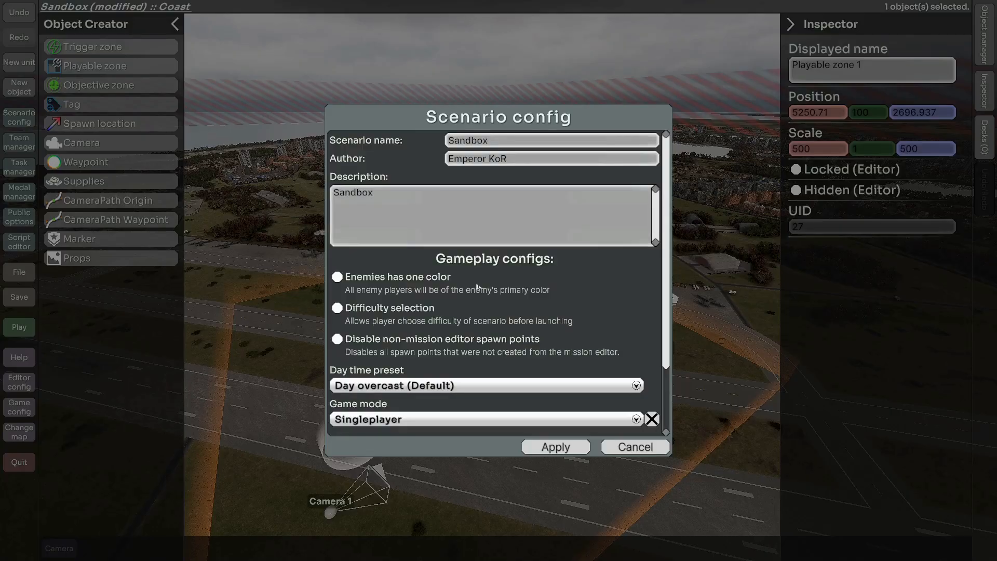
scroll(478, 288, "down", 3)
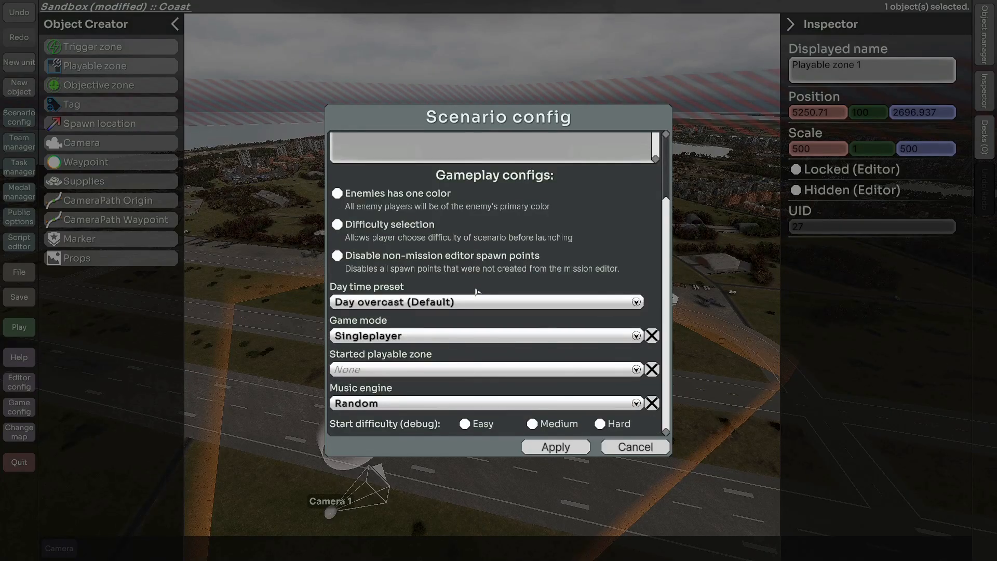
scroll(477, 291, "up", 3)
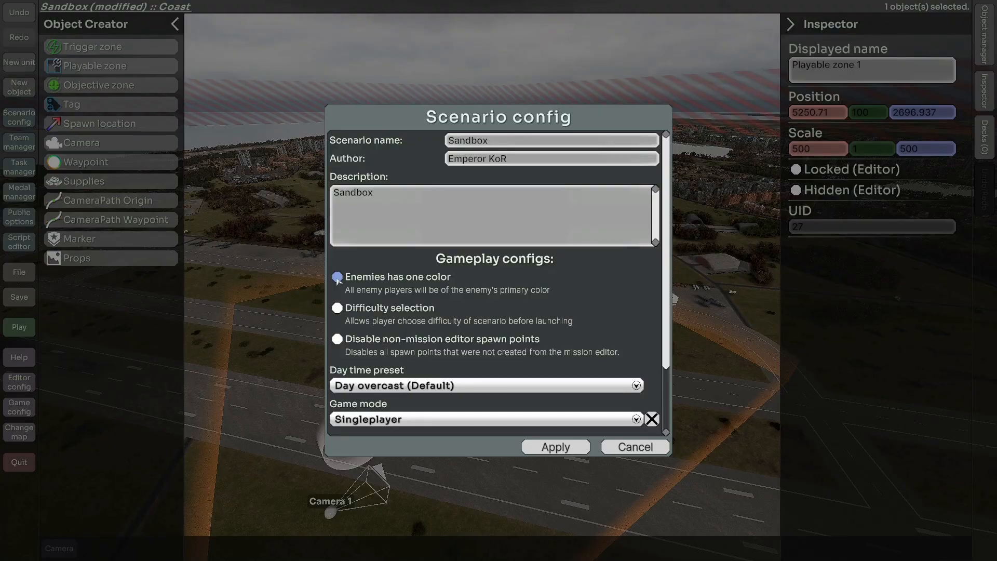
scroll(348, 312, "down", 3)
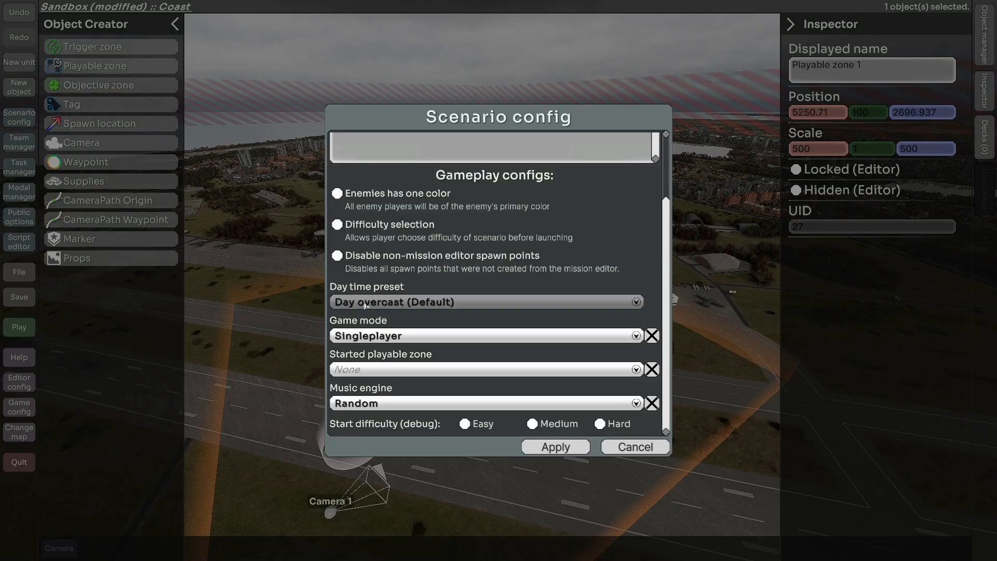
left_click(393, 304)
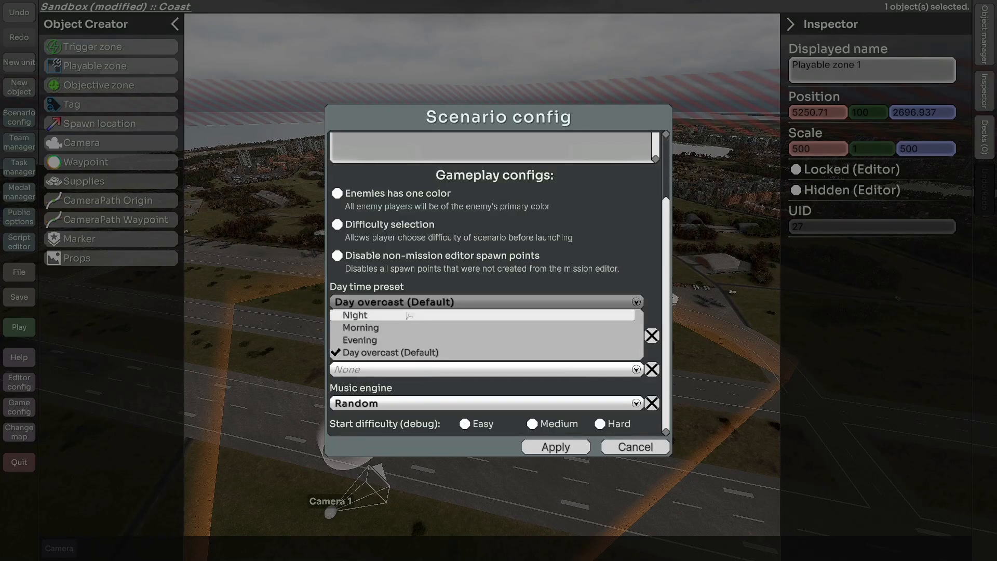
left_click(395, 318)
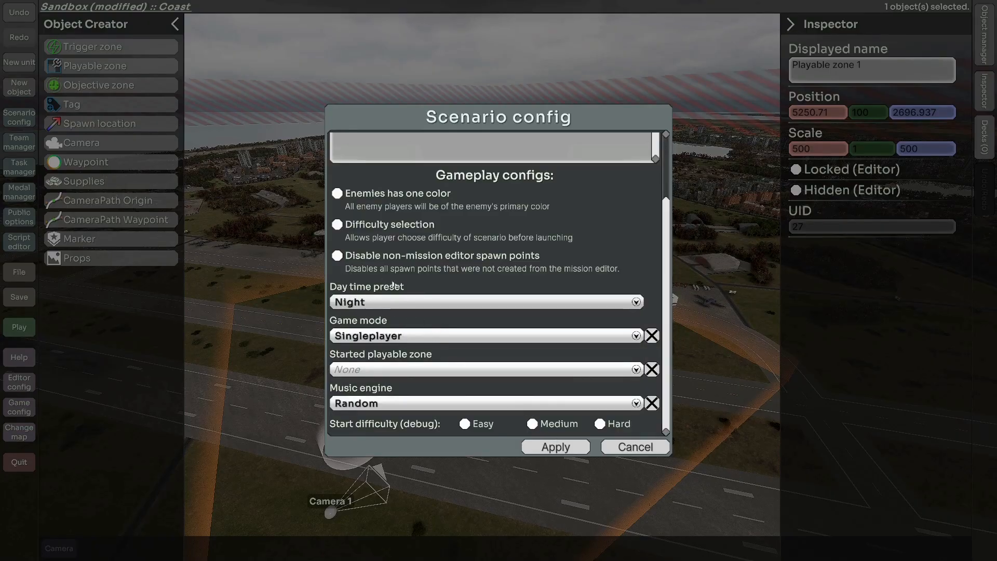
Choose Singleplayer as game mode and Playable zone 1 as the started playable zone, and apply the scenario configuration.
left_click(375, 335)
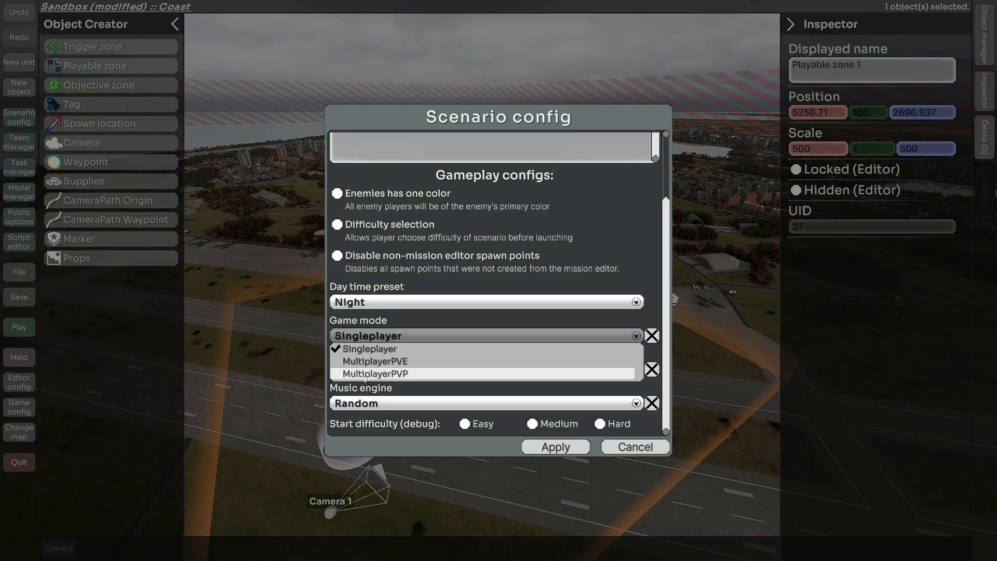
left_click(370, 351)
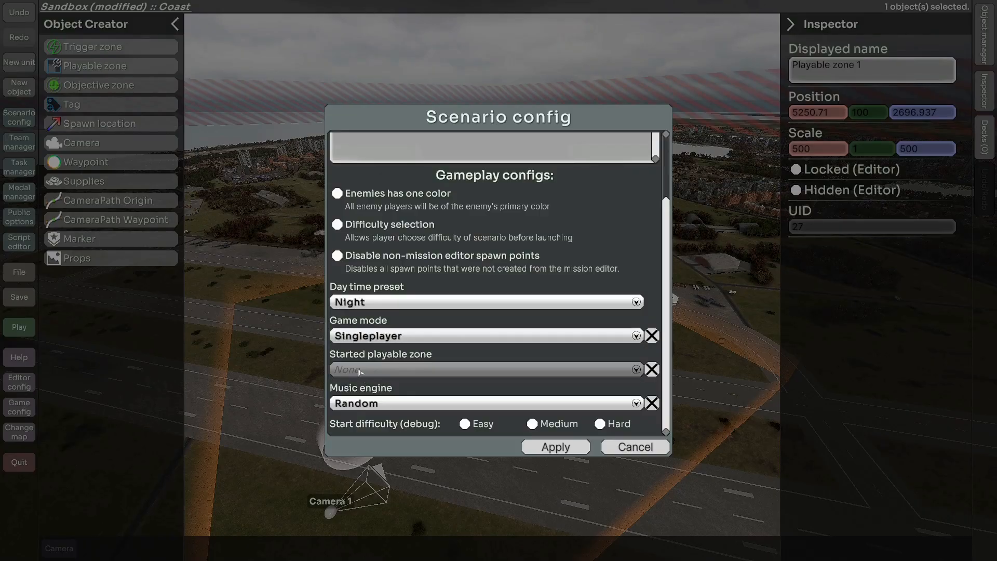
left_click(408, 368)
left_click(382, 383)
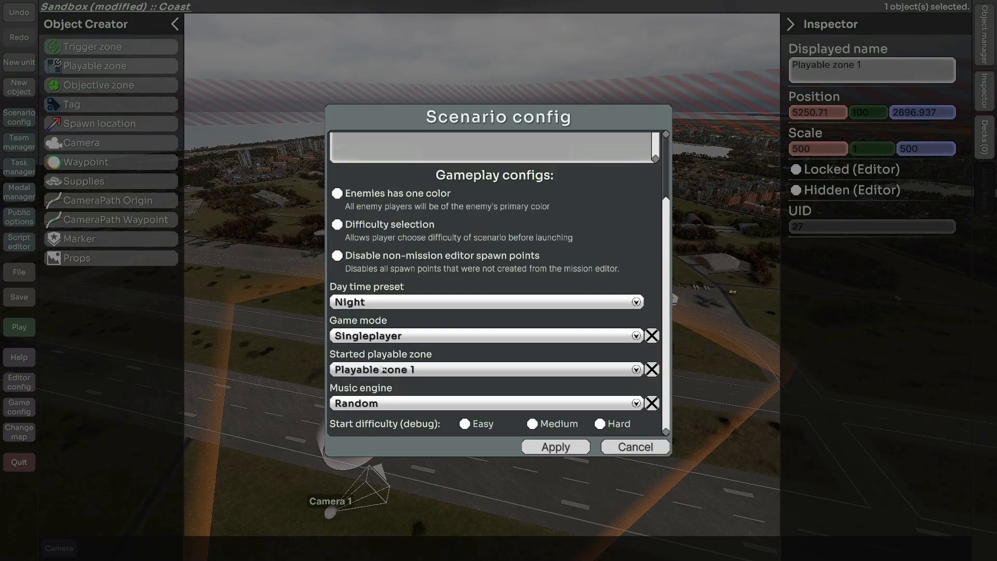
left_click(370, 403)
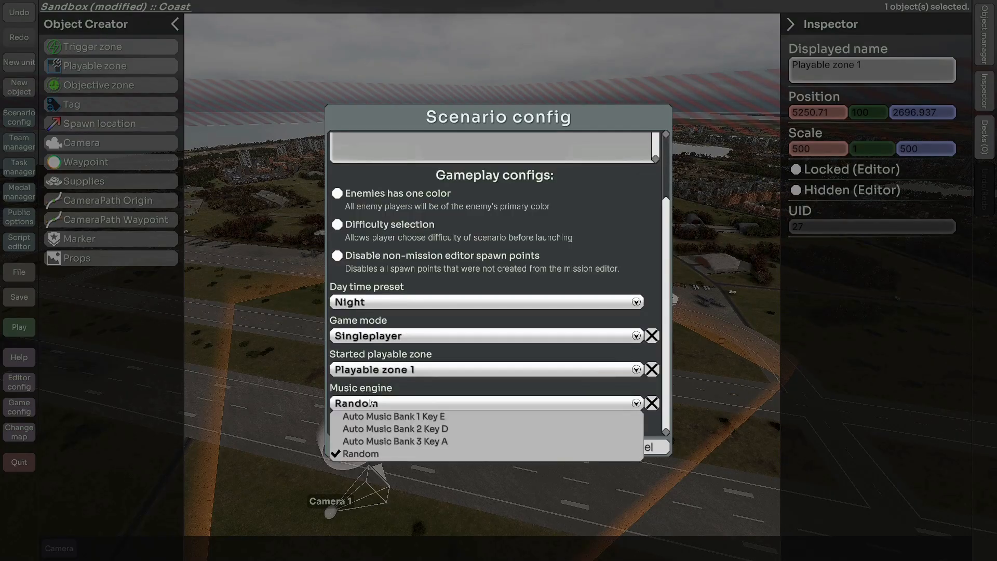
left_click(371, 404)
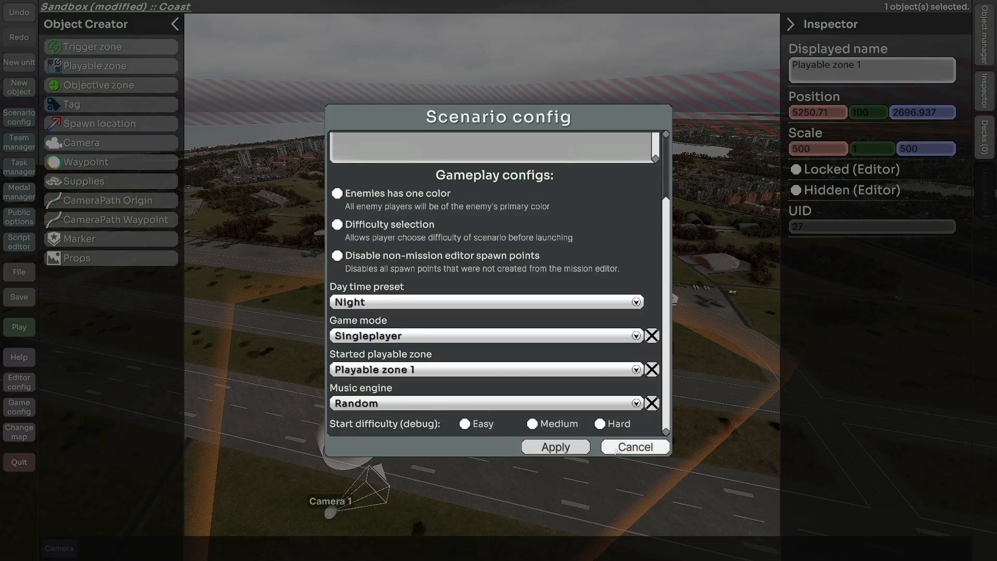
left_click(561, 448)
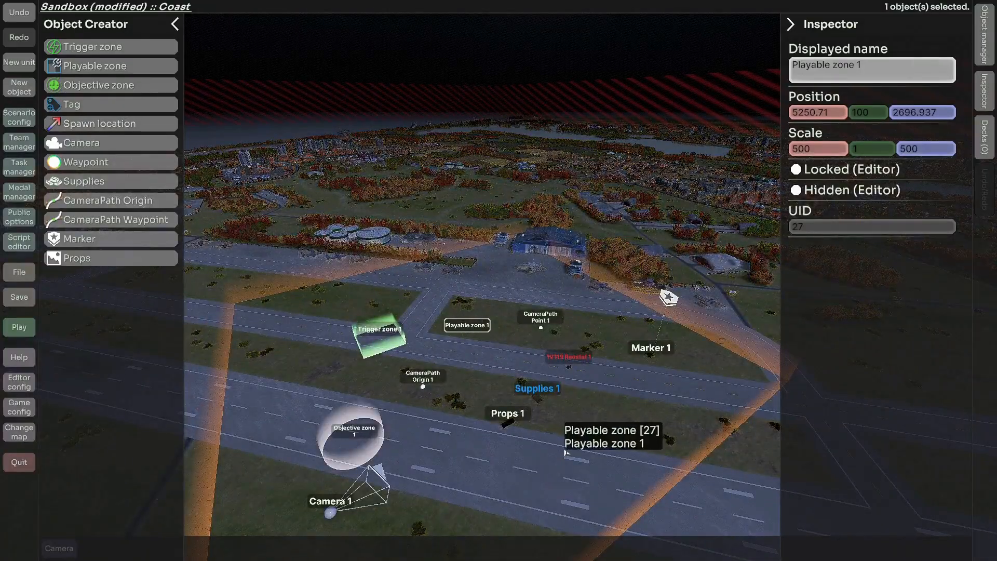
Open the Alpha team for editing and mark Alpha Player 2 as AI.
mouse_move(564, 452)
middle_mouse_down()
mouse_move(532, 447)
mouse_move(563, 442)
middle_mouse_up()
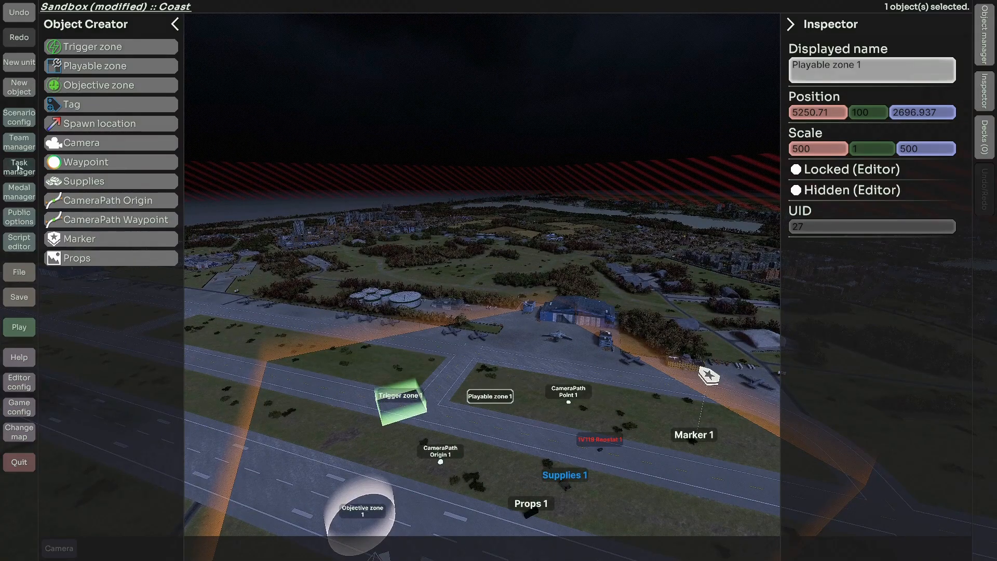
left_click(20, 145)
left_click(145, 80)
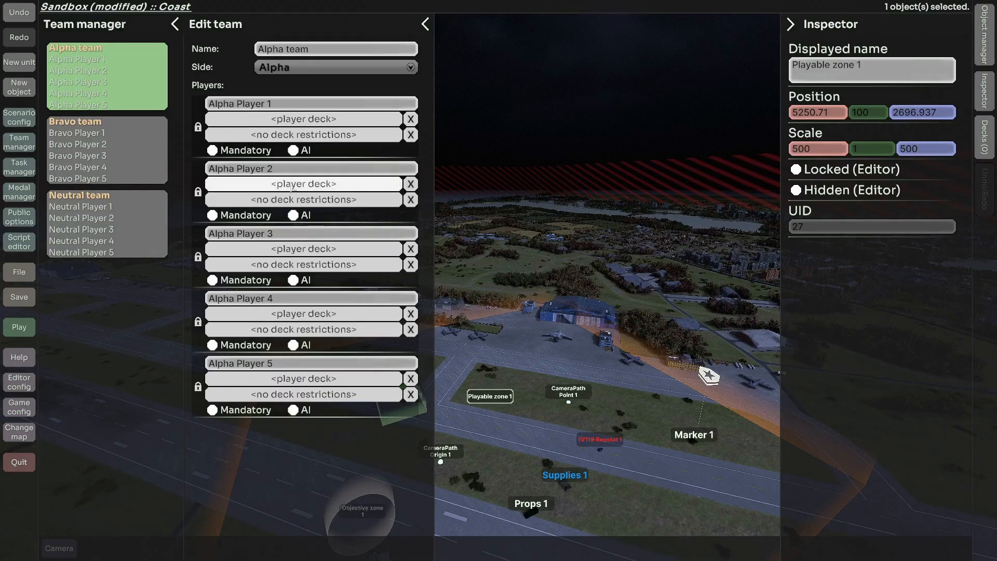
left_click(294, 150)
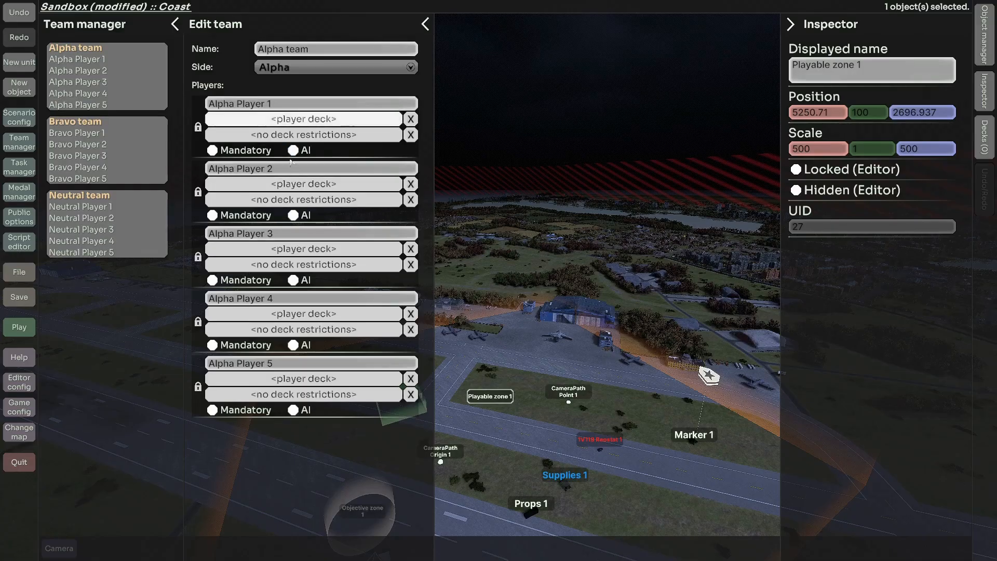
left_click(294, 215)
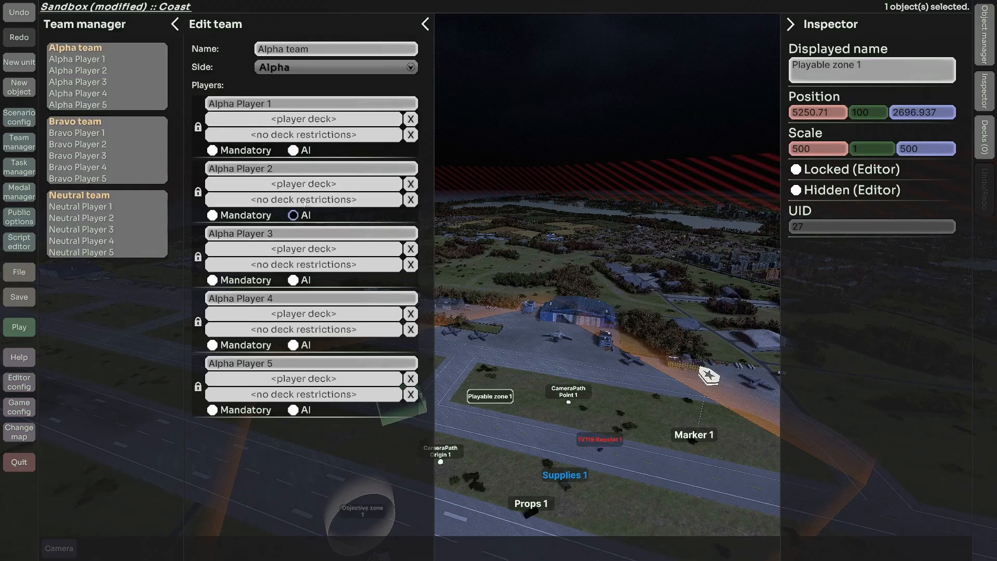
Lock Alpha Players 3, 4 and 5 in the Alpha team.
left_click(198, 257)
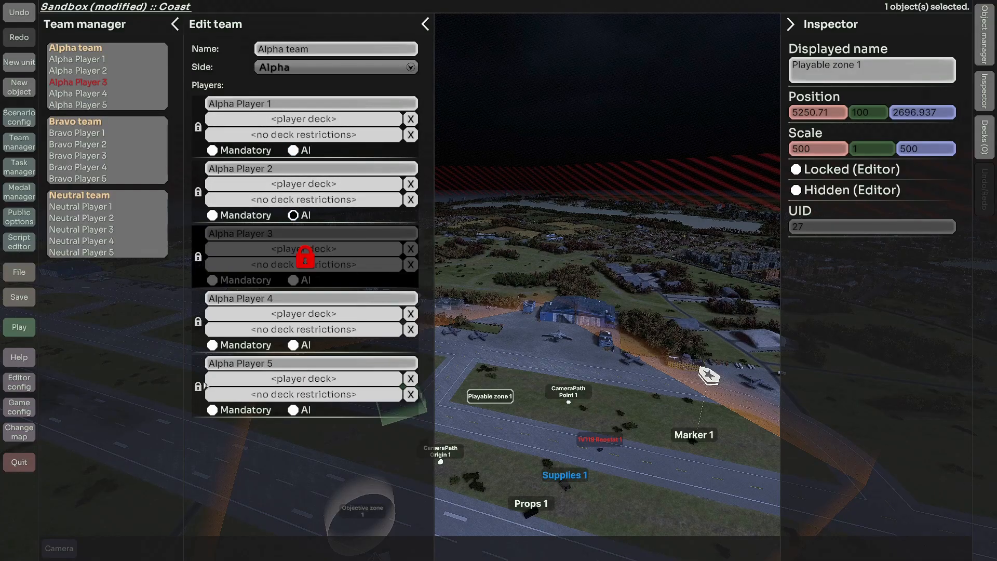
left_click(199, 386)
left_click(201, 322)
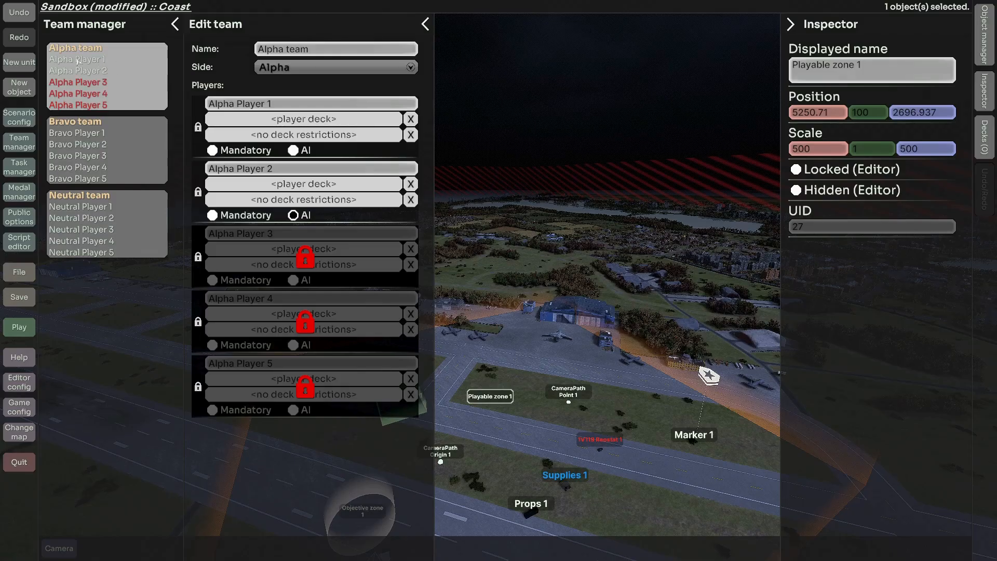
Mark Neutral Players 2 and 3 as AI and lock Neutral Players 3, 4 and 5 in the Neutral team.
left_click(117, 167)
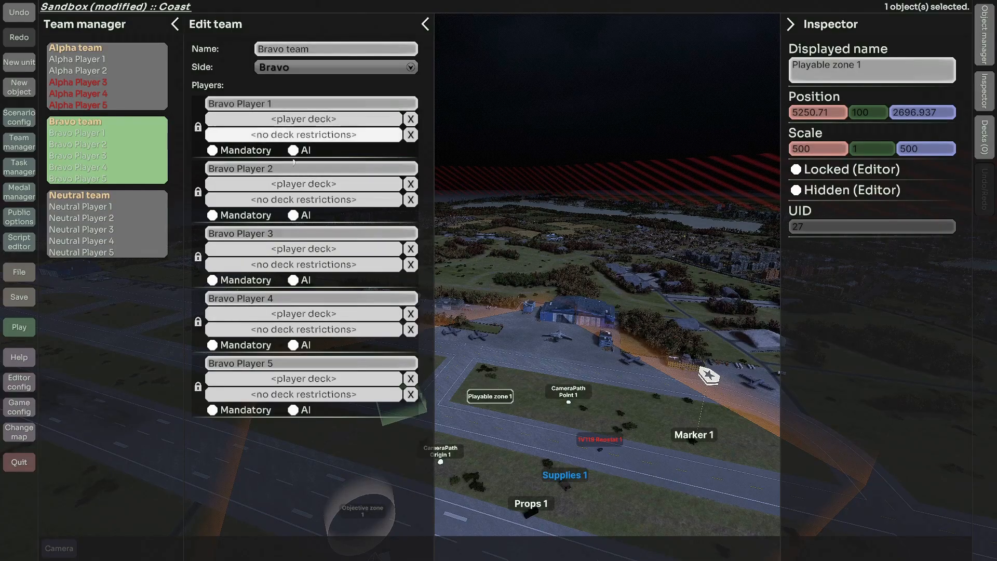
left_click(131, 198)
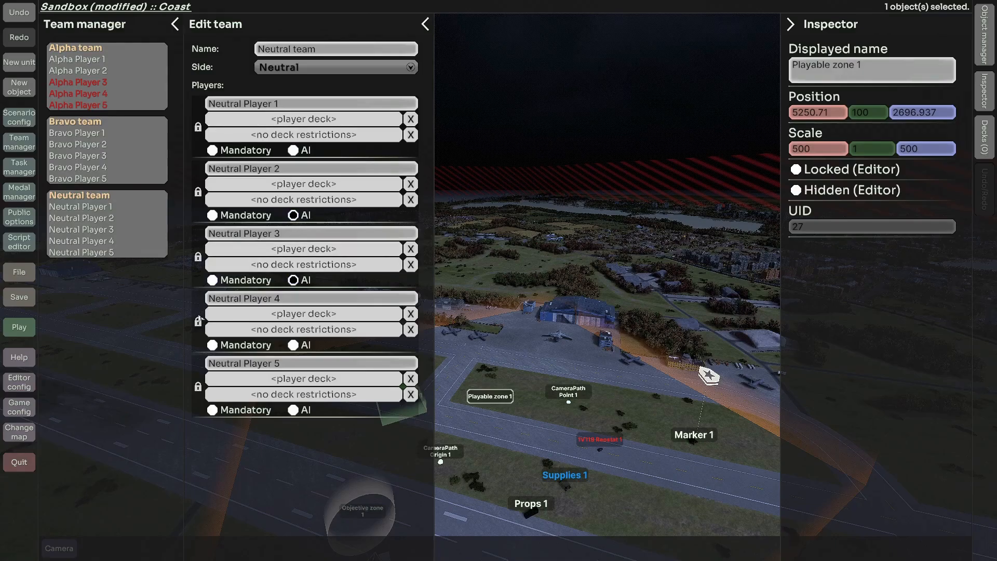
left_click(198, 387)
left_click(198, 321)
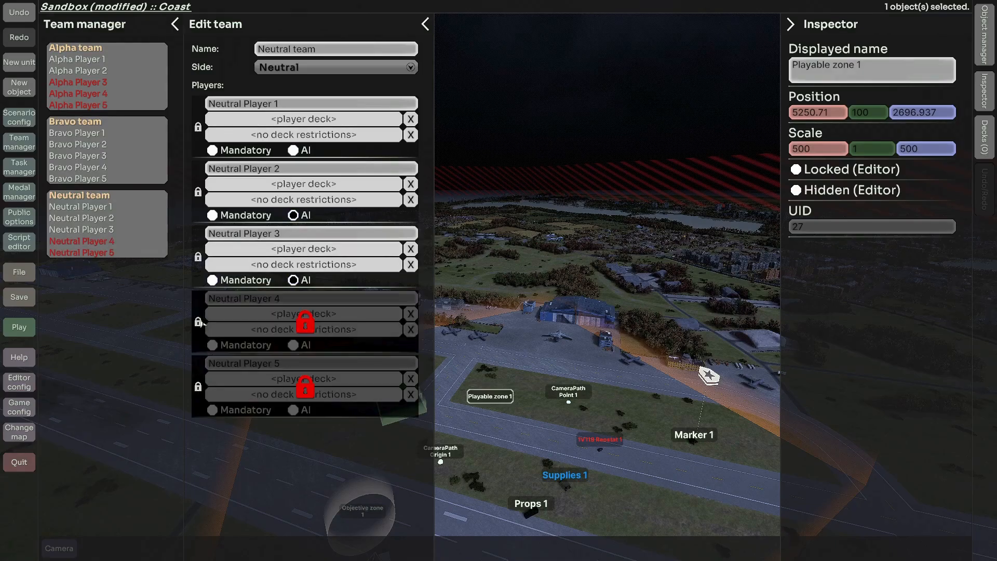
left_click(198, 322)
left_click(198, 258)
left_click(198, 322)
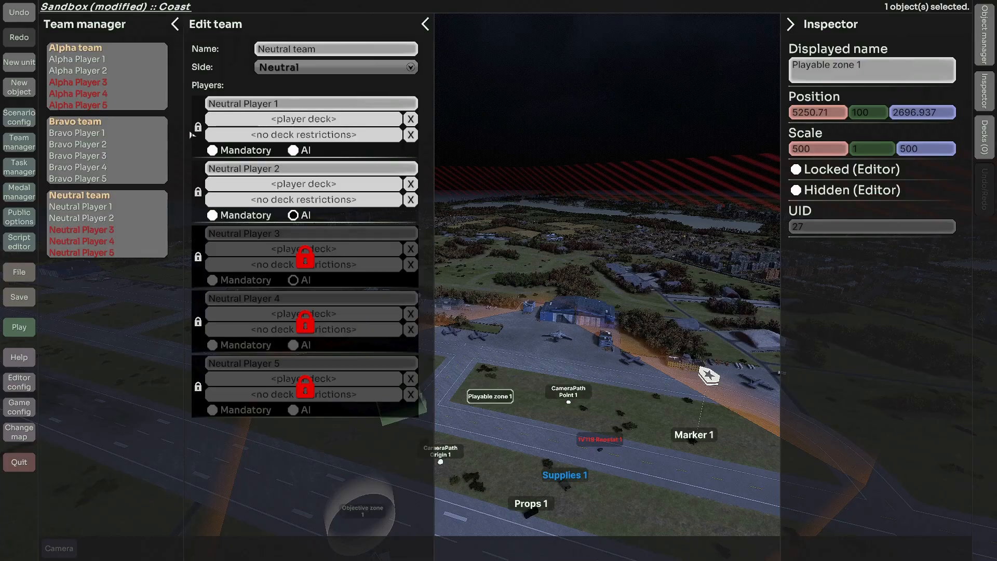
left_click(19, 167)
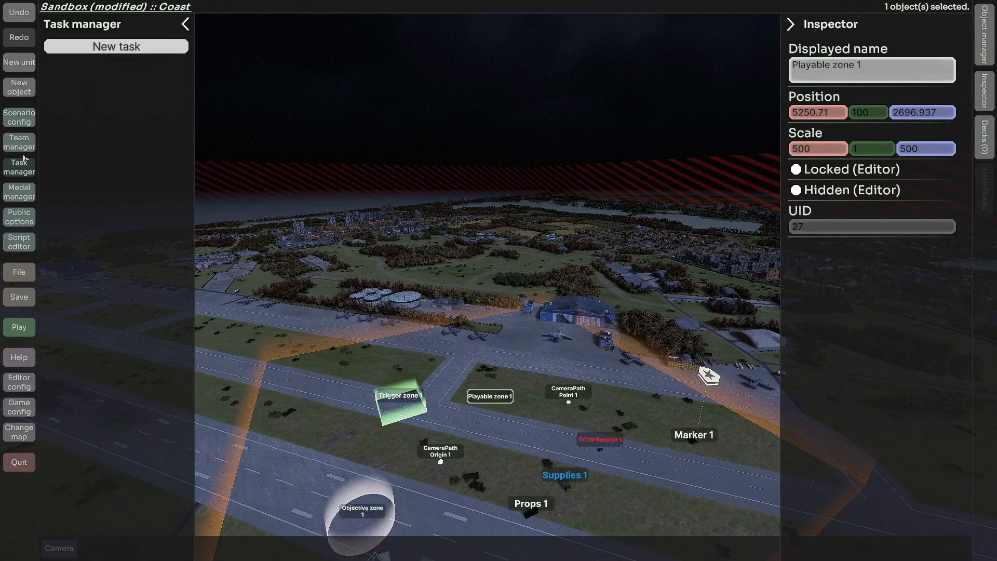
left_click(25, 165)
left_click(26, 147)
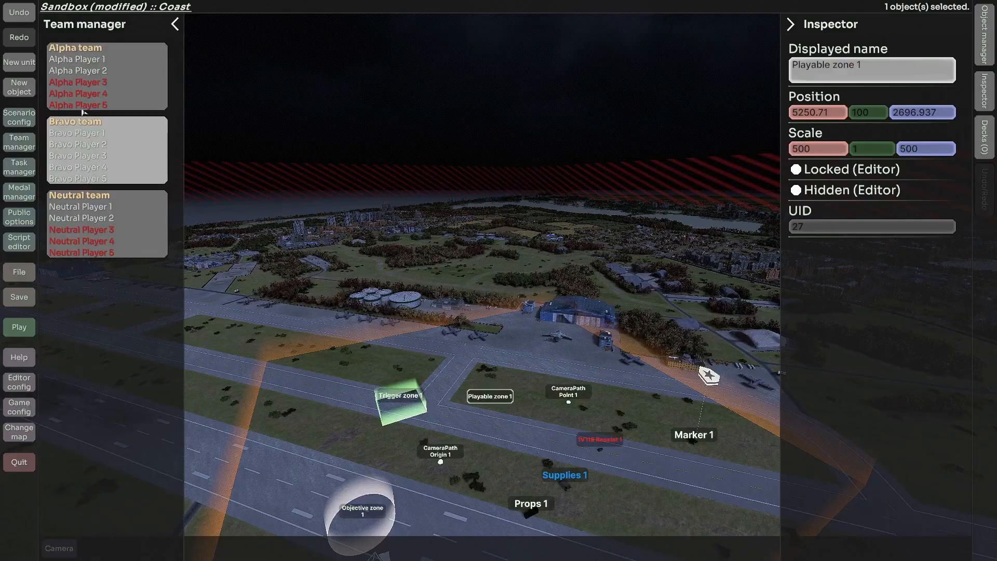
left_click(26, 169)
left_click(23, 143)
Check which player decks can be assigned to Alpha Player 1 in the Alpha team.
left_click(78, 49)
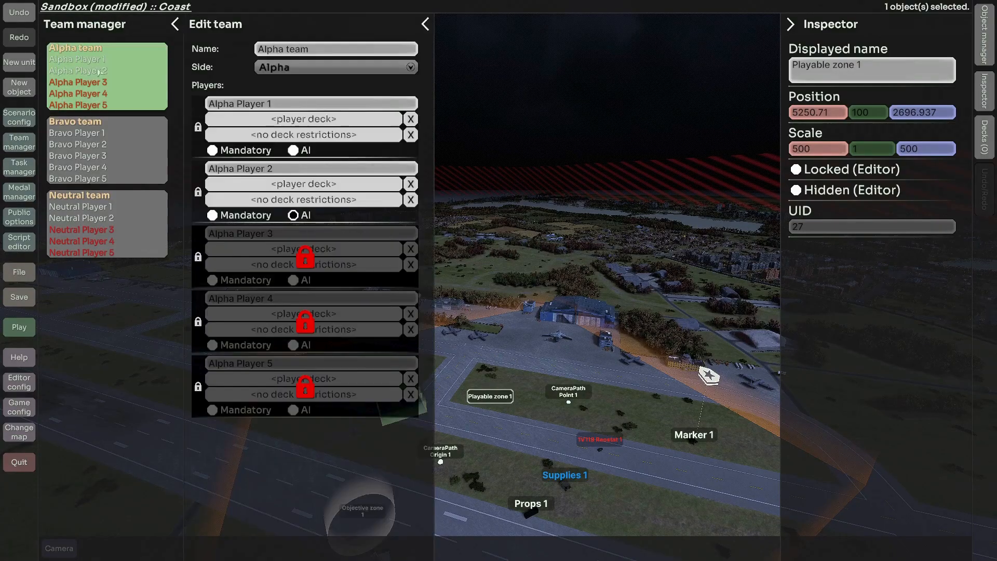
left_click(336, 119)
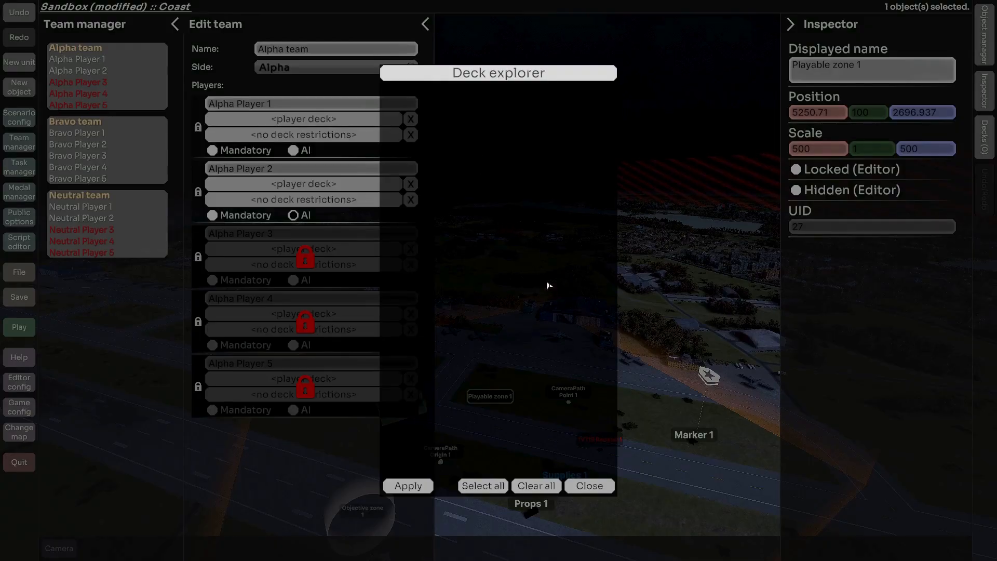
left_click(599, 485)
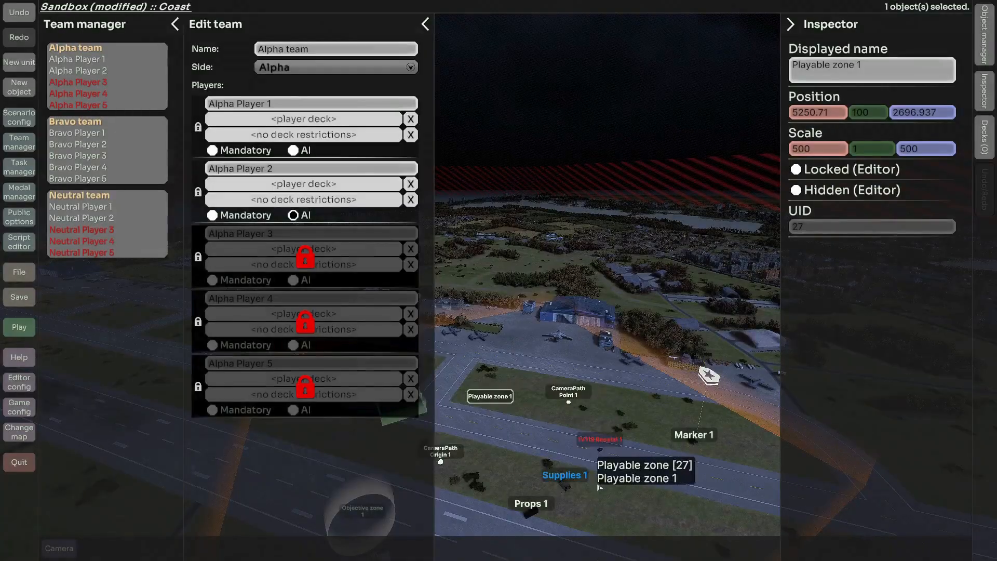
Import all available decks, from New battlegroup to US Stryker Assault, into the scenario's local decks.
left_click(985, 139)
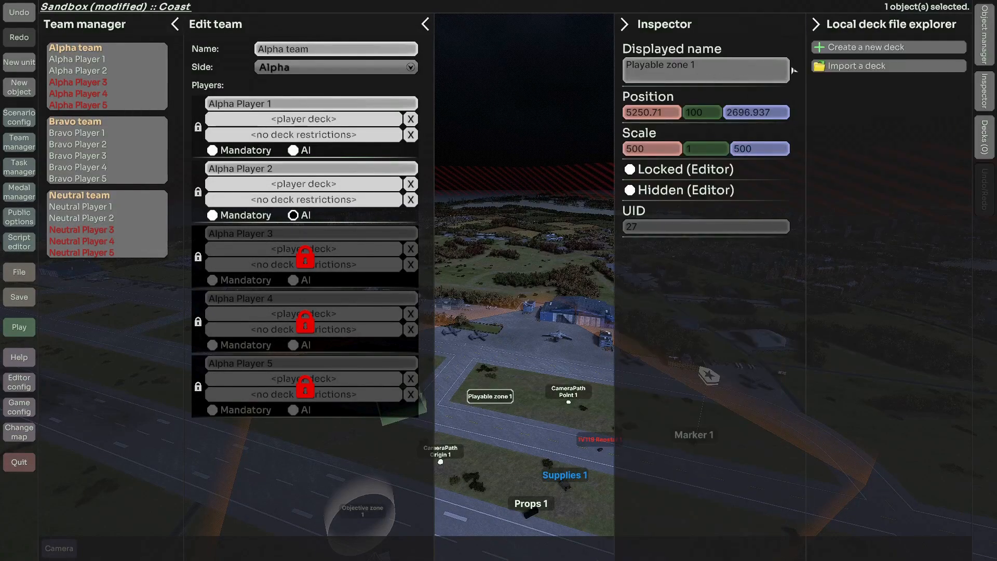
left_click(837, 66)
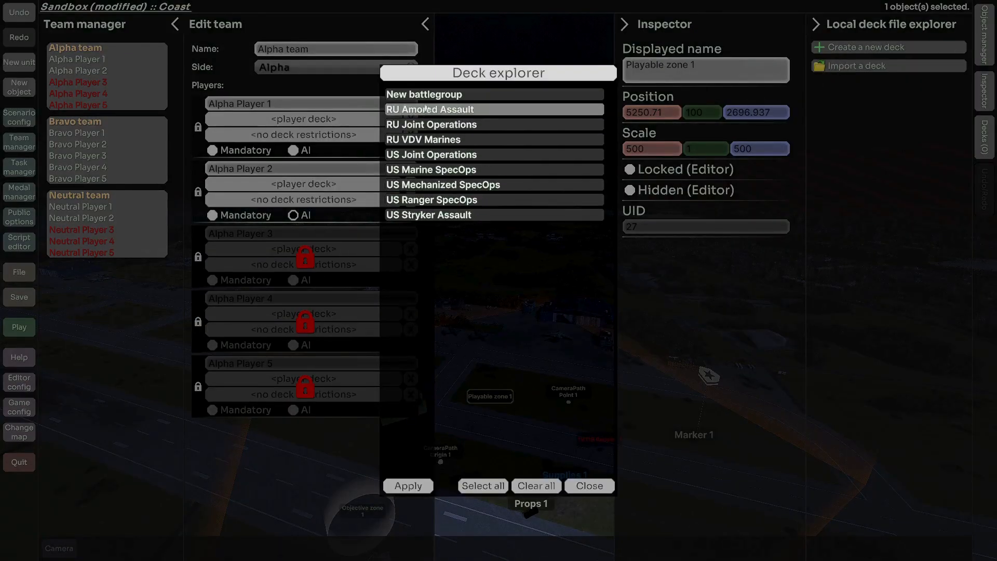
left_click(482, 486)
left_click(417, 487)
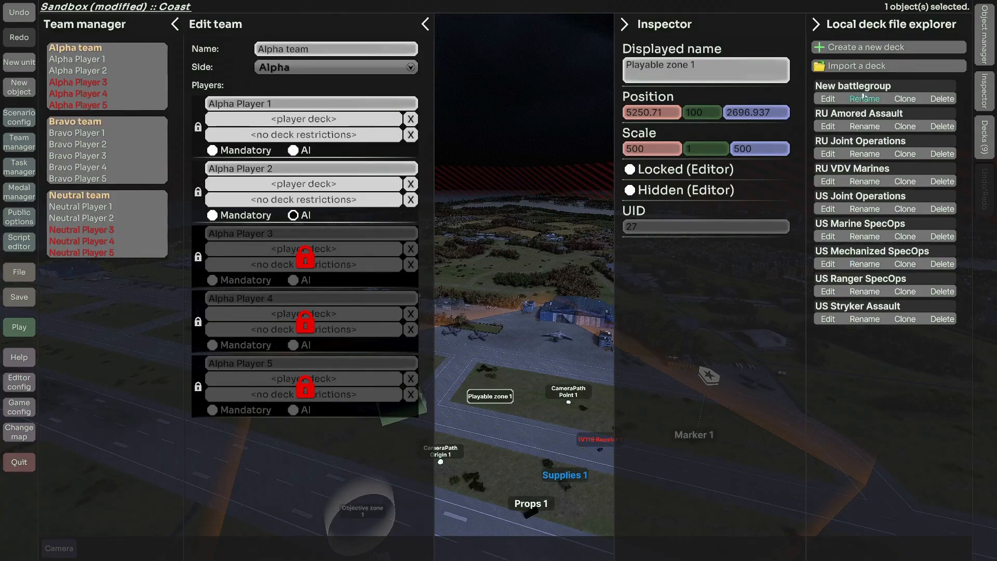
Check which player decks and which country and specialization deck restrictions are available for Alpha Player 2.
left_click(301, 185)
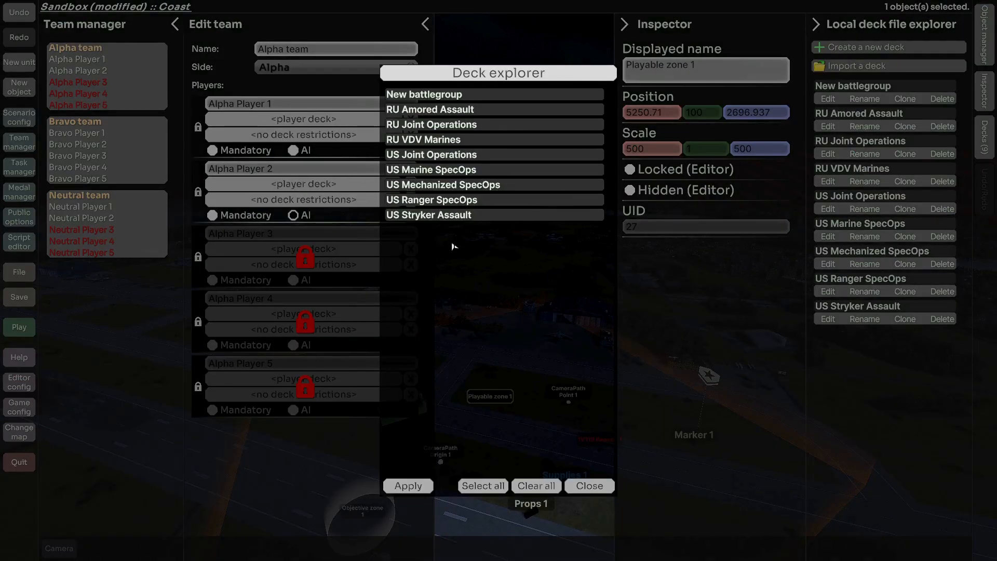
left_click(588, 487)
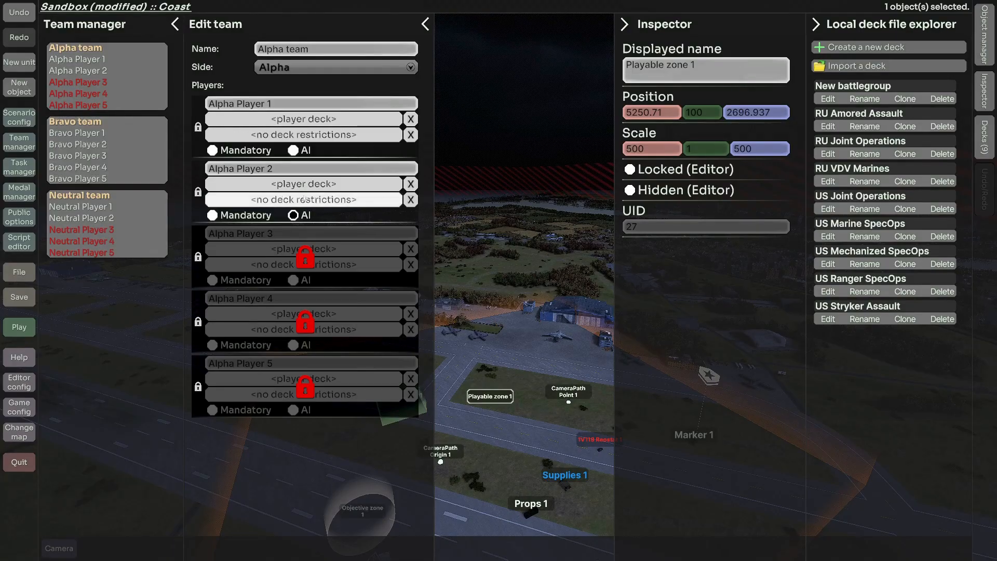
left_click(304, 200)
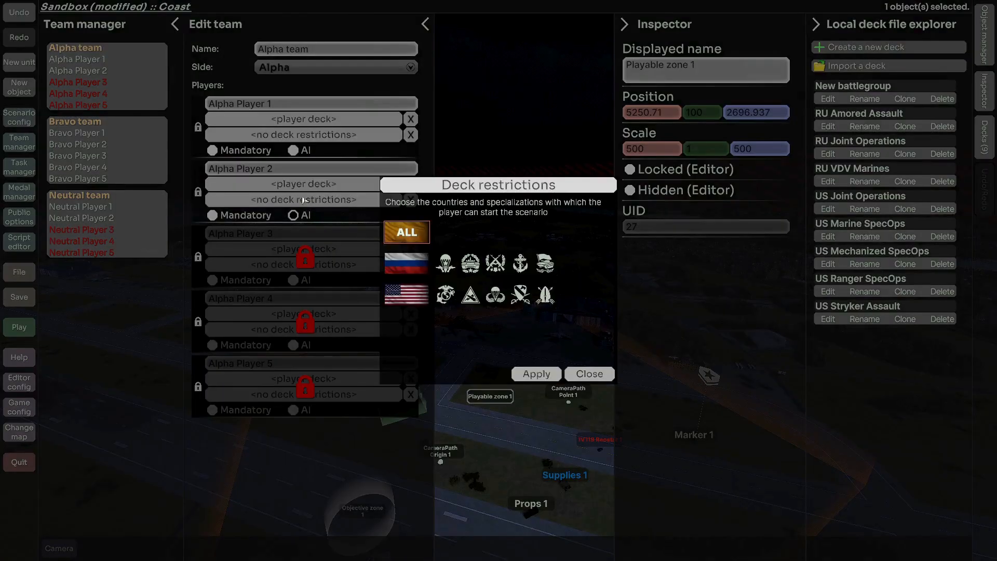
left_click(409, 268)
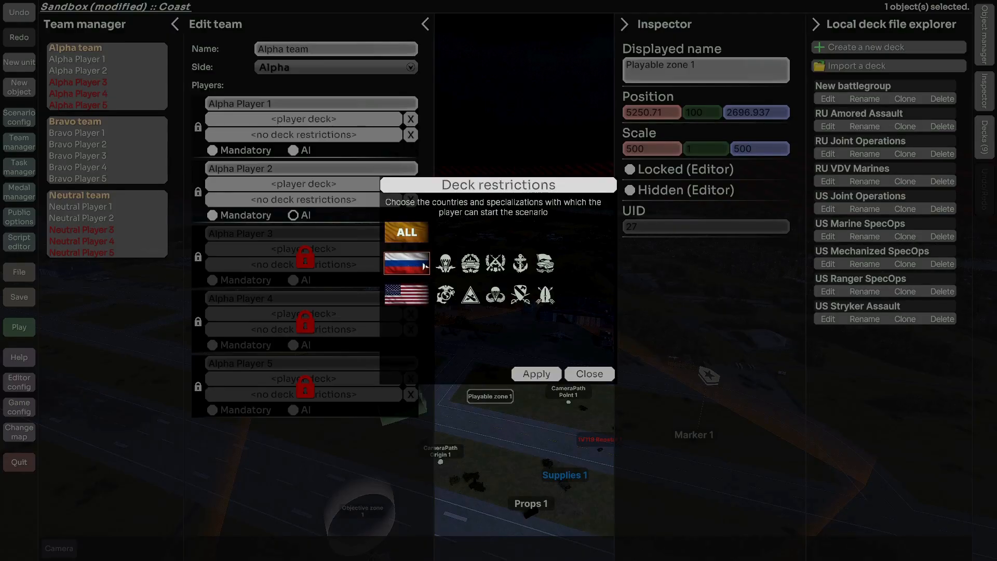
left_click(408, 296)
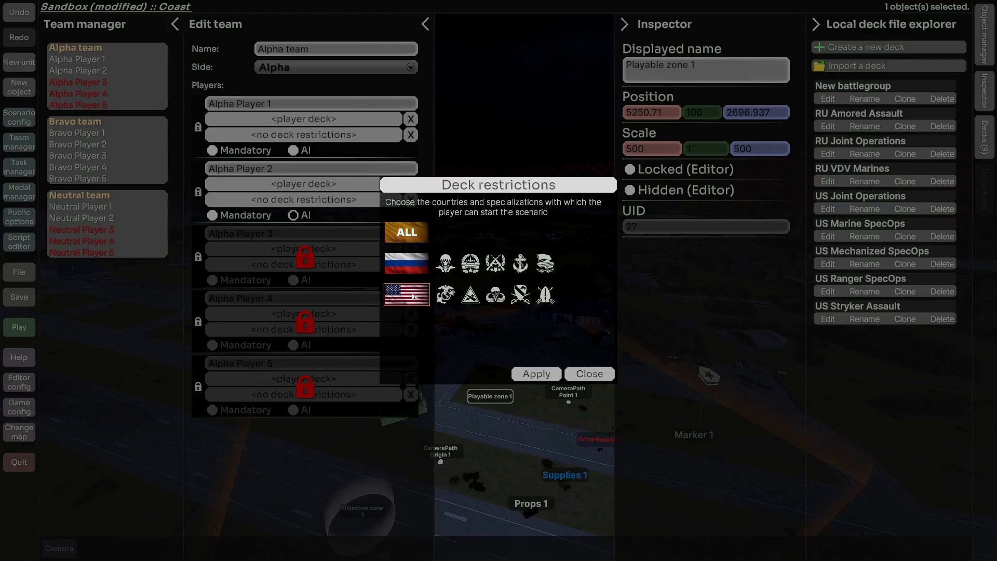
left_click(405, 234)
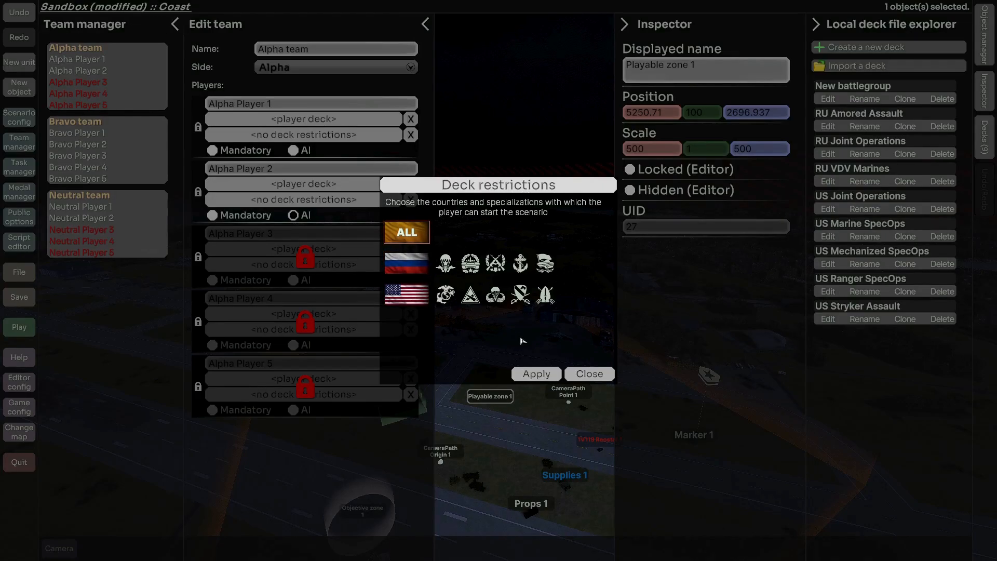
left_click(589, 375)
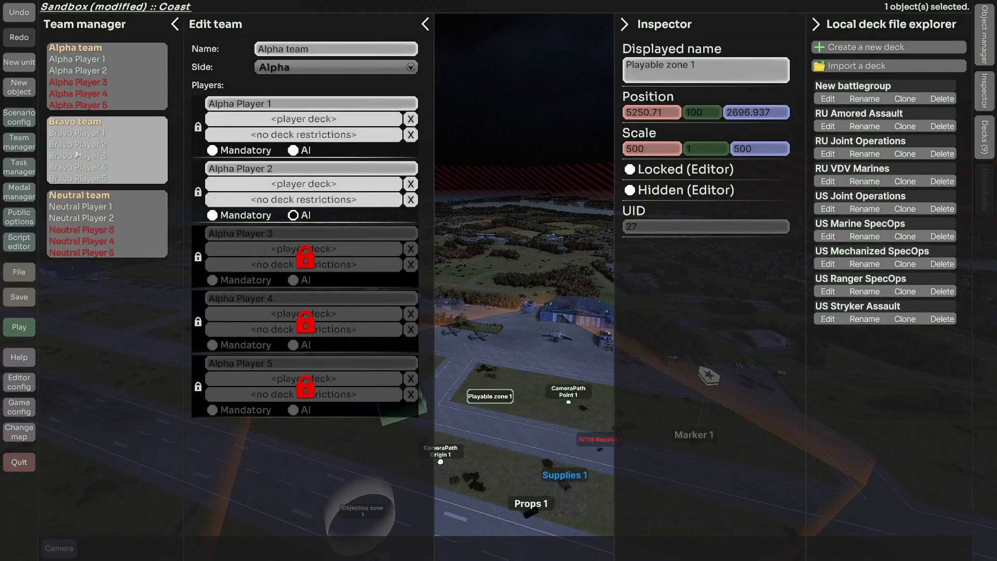
Open the task manager and hide the inspector and the local deck file explorer.
left_click(24, 148)
left_click(26, 165)
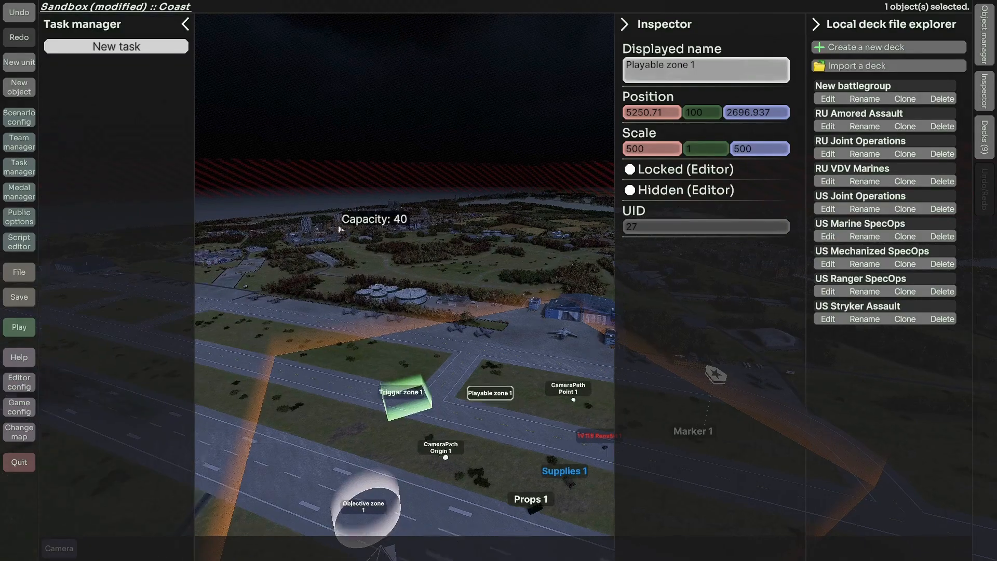
middle_click_drag(339, 229, 380, 255)
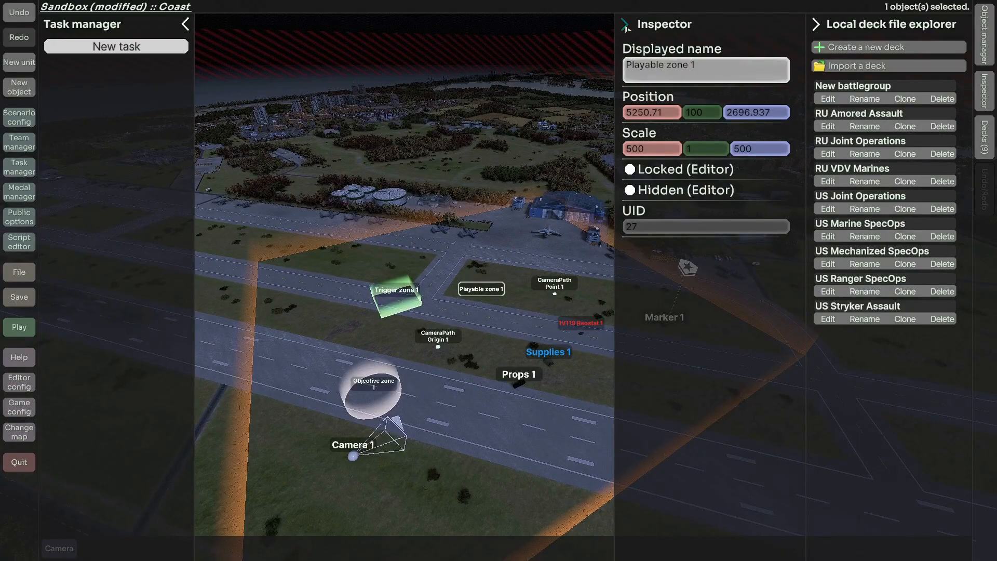
left_click(625, 25)
left_click(818, 23)
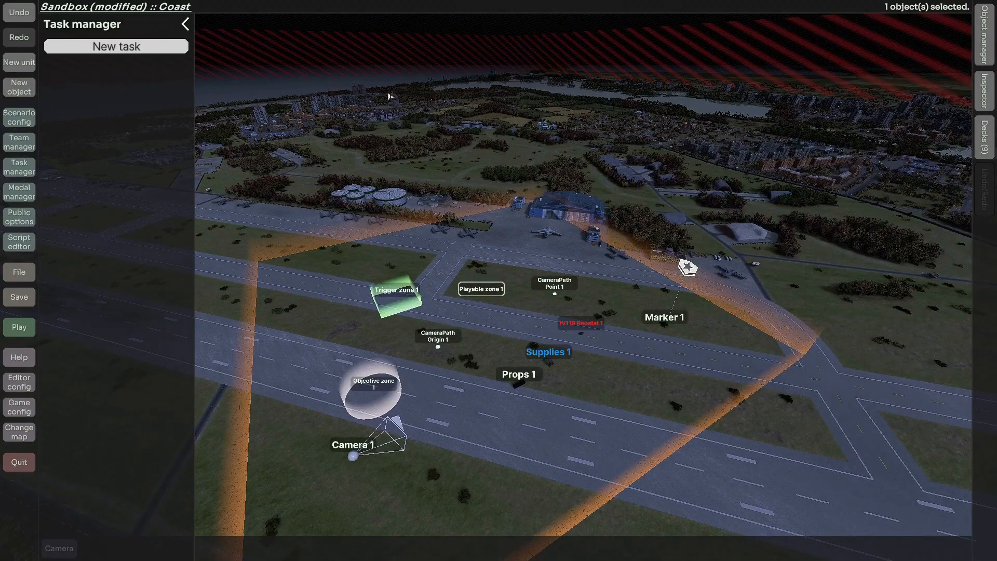
Create a new task, delete the duplicate empty one, and open the remaining task for editing.
double_click(88, 48)
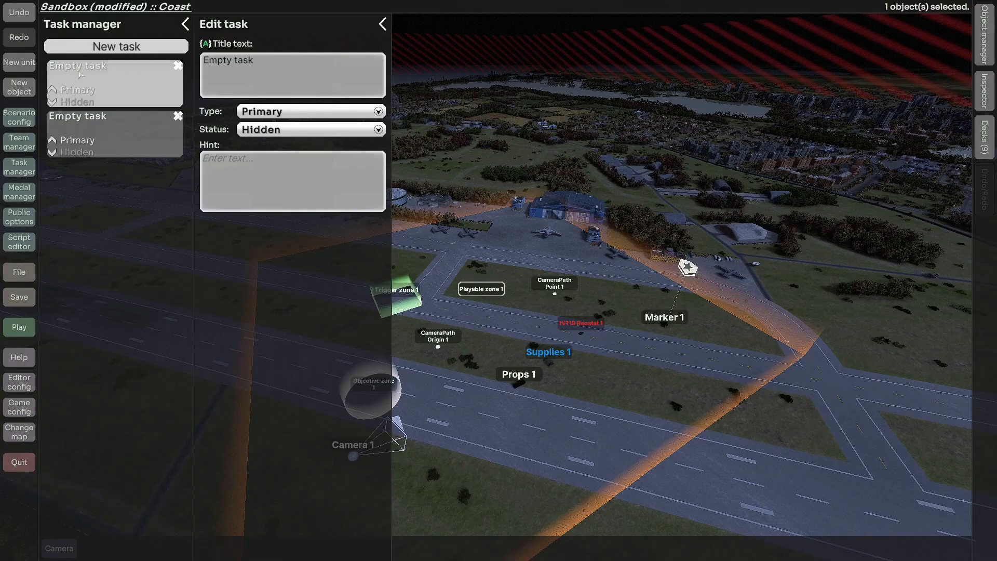
left_click(178, 120)
left_click(155, 79)
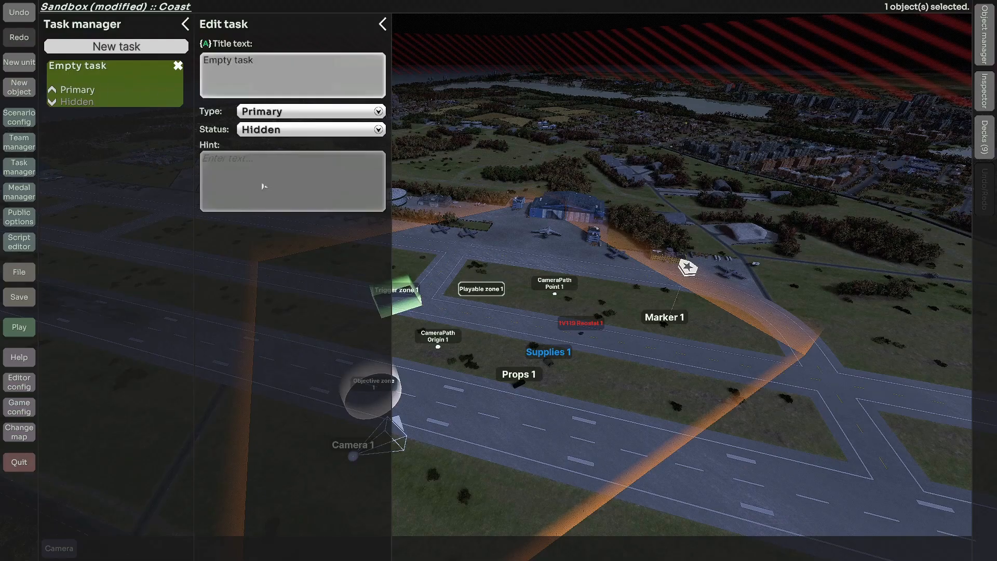
Replace the empty task's title with "New".
left_click(273, 70)
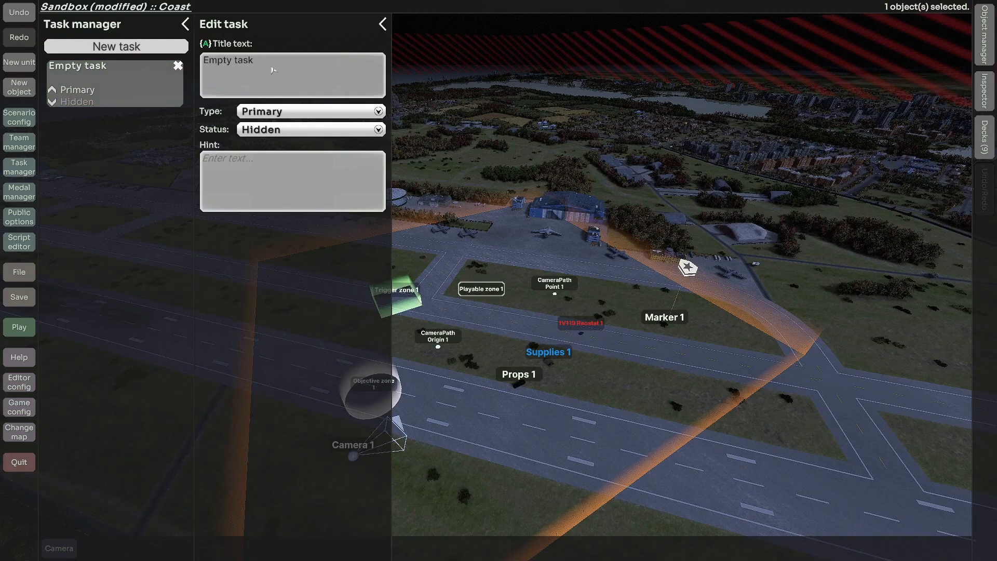
key("BackSpace")
key("BackSpace")
key("BackSpace")
key("BackSpace")
key("BackSpace")
key("BackSpace")
key("BackSpace")
key("BackSpace")
key("BackSpace")
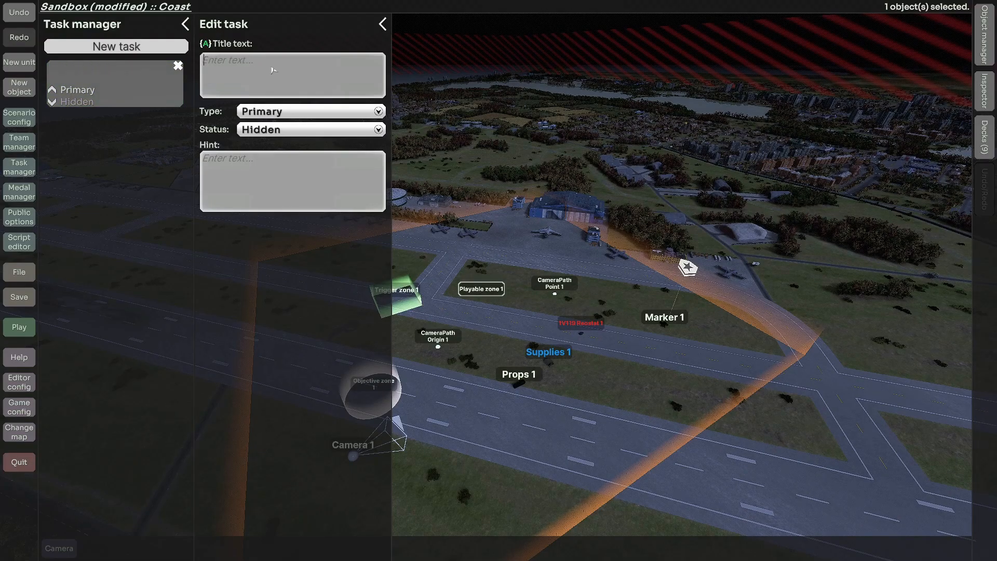
type("New")
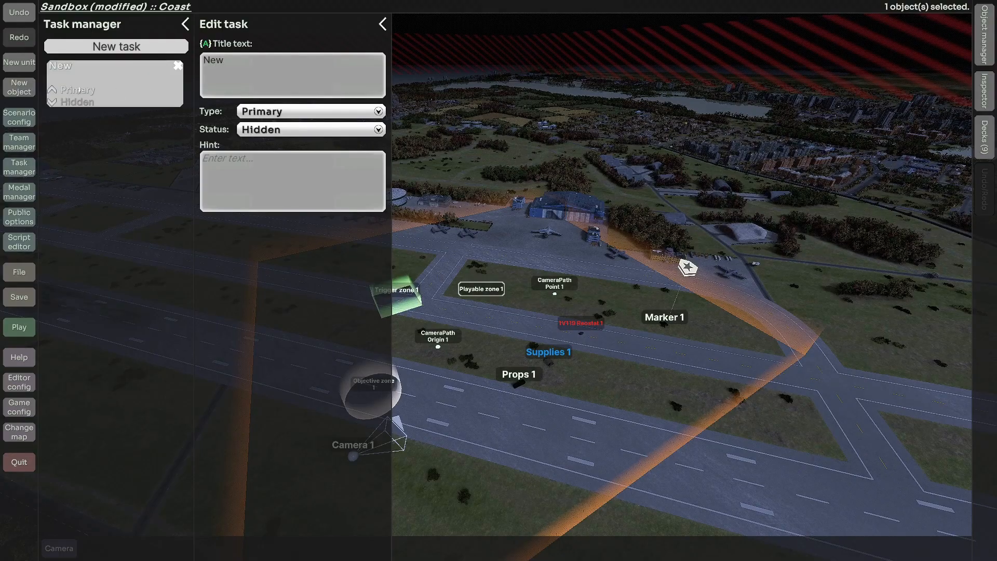
Keep the task's type as Primary, try the Active, Success and Fail statuses, and set the status back to Hidden.
left_click(273, 112)
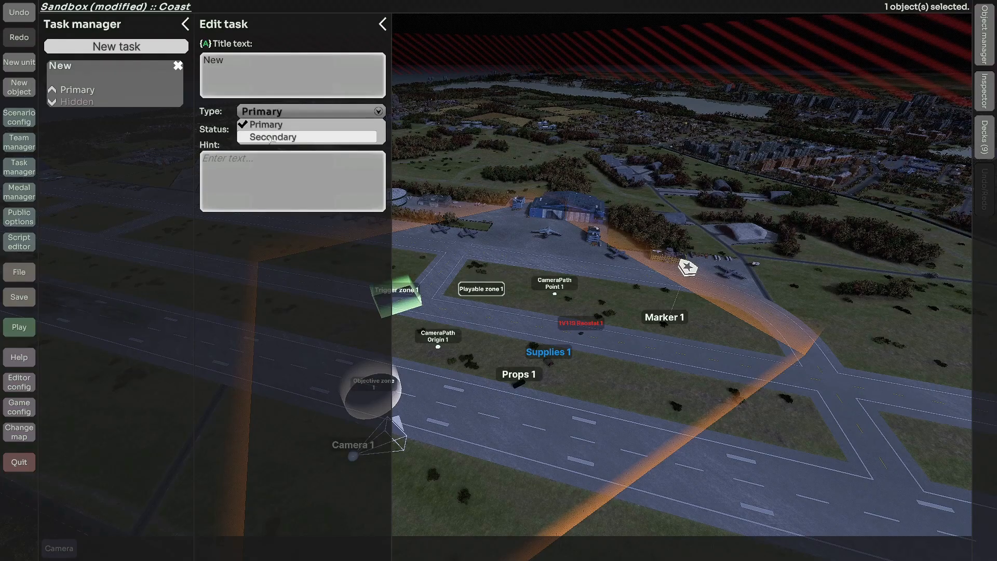
left_click(268, 127)
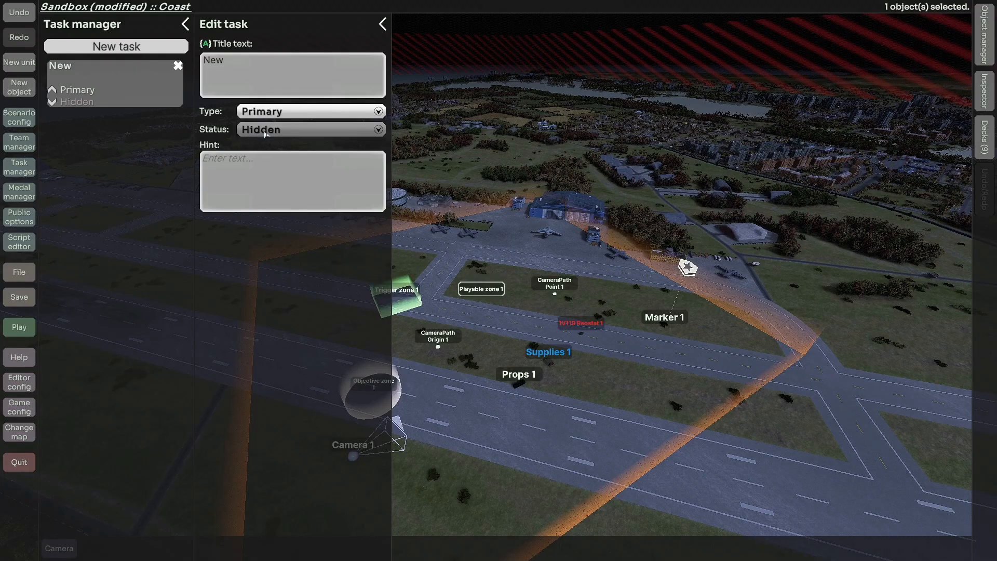
left_click(263, 133)
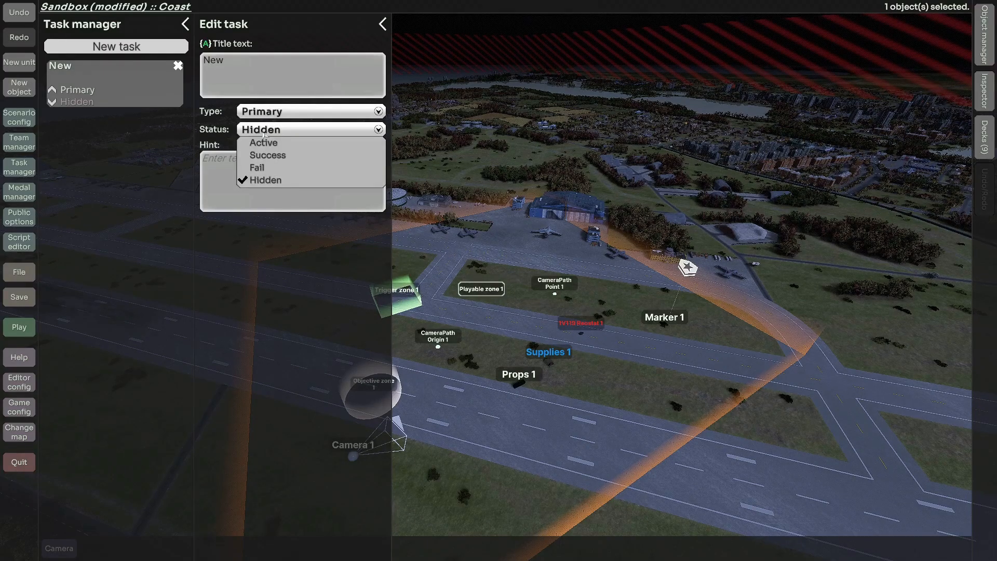
left_click(263, 142)
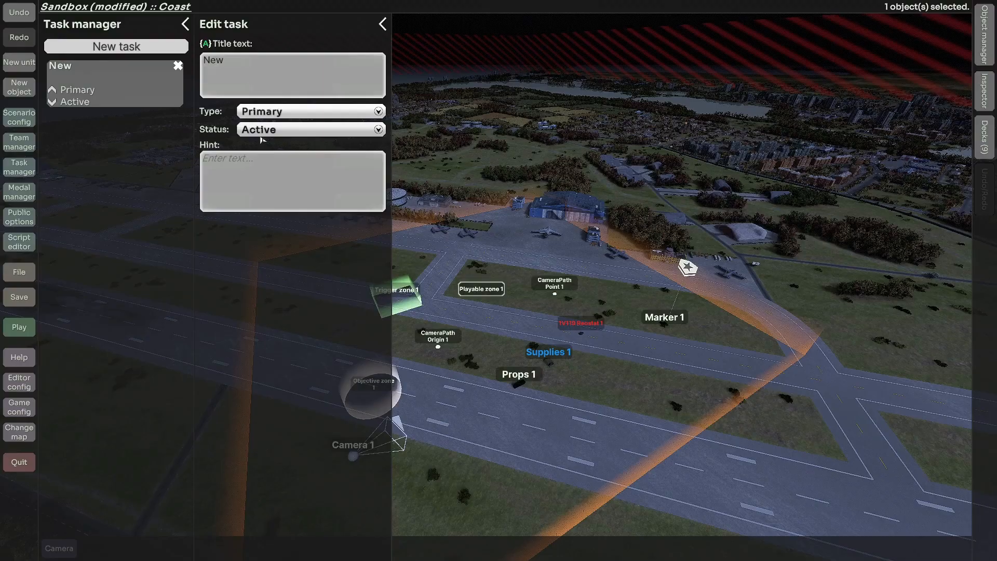
left_click(262, 133)
left_click(263, 156)
left_click(259, 133)
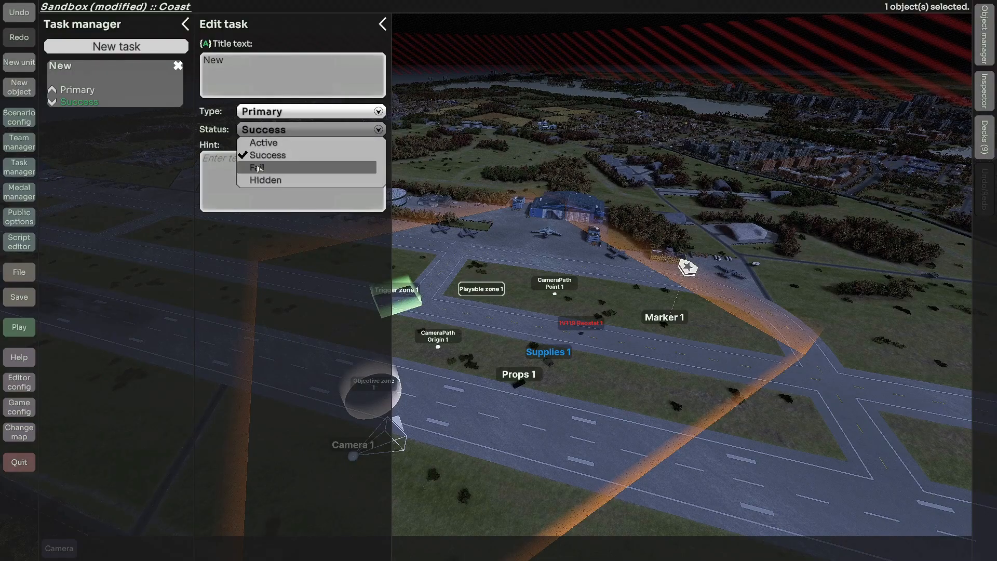
left_click(259, 167)
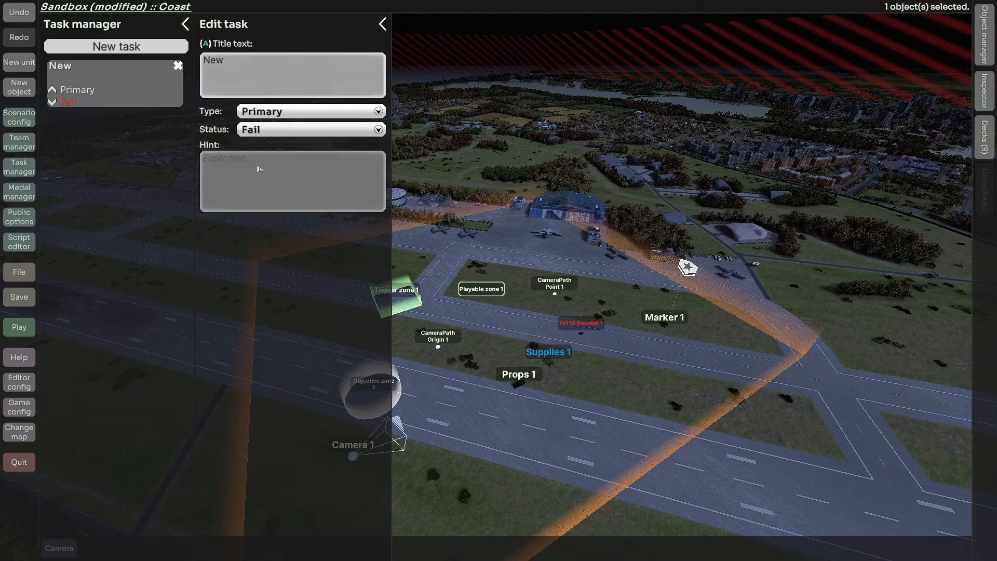
left_click(251, 134)
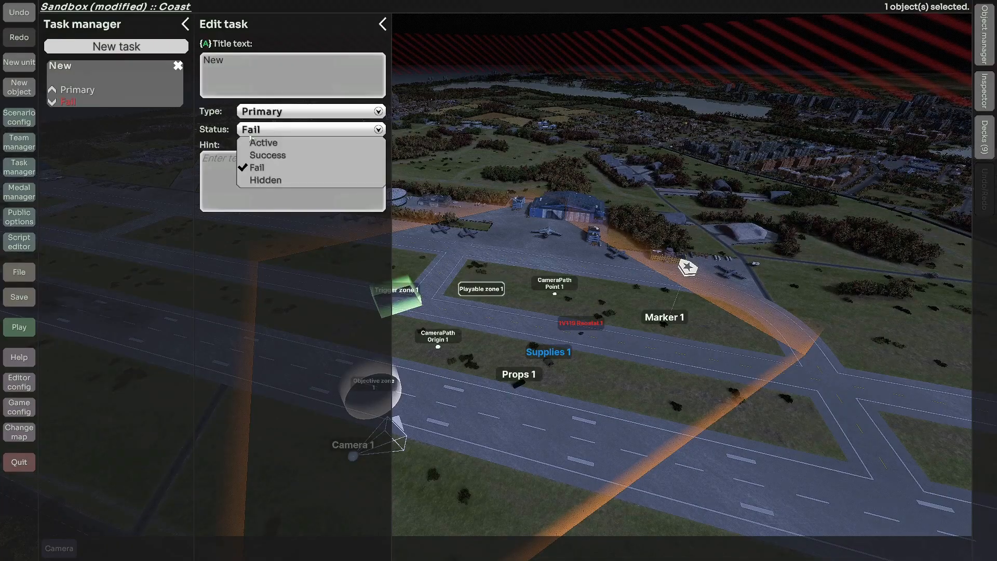
left_click(260, 182)
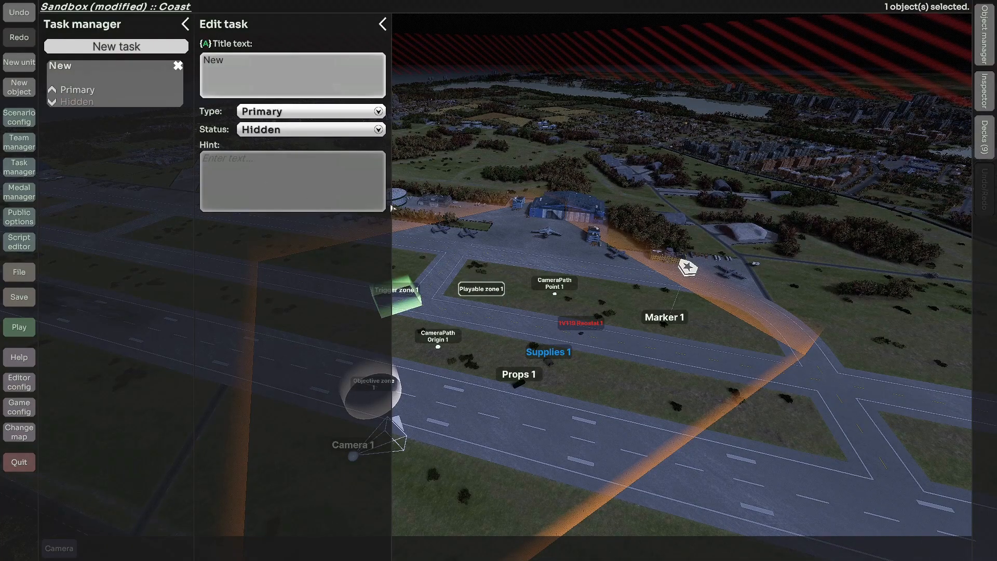
Create a new medal in the medal manager, try the other medal images, and select the bronze one.
middle_click_drag(468, 195, 457, 198)
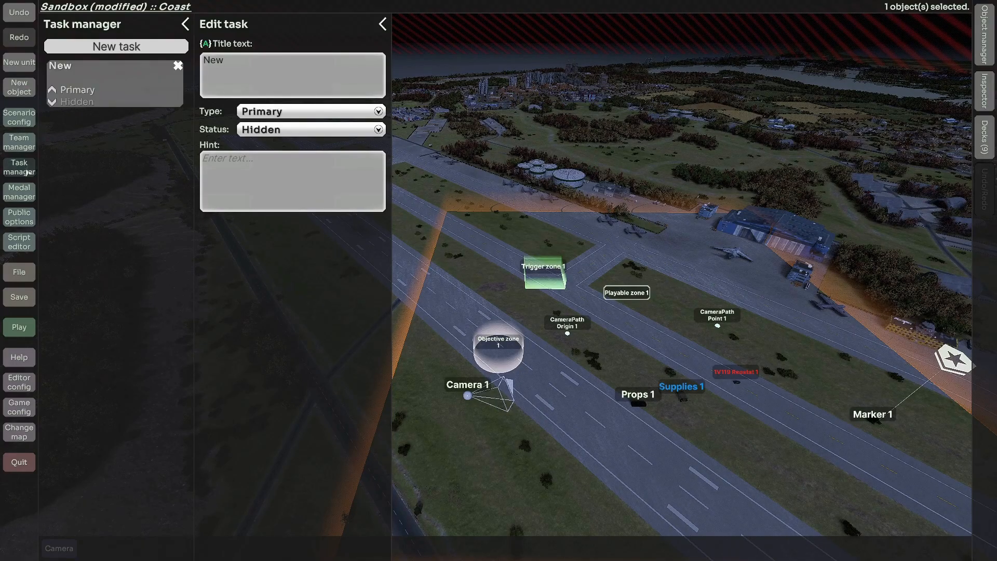
left_click(28, 198)
left_click(28, 198)
left_click(27, 198)
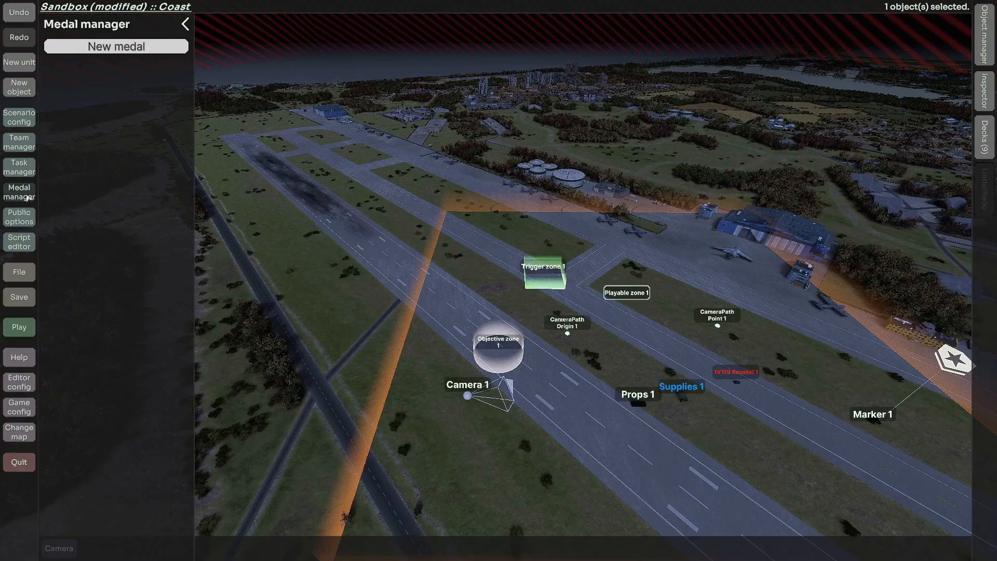
left_click(119, 47)
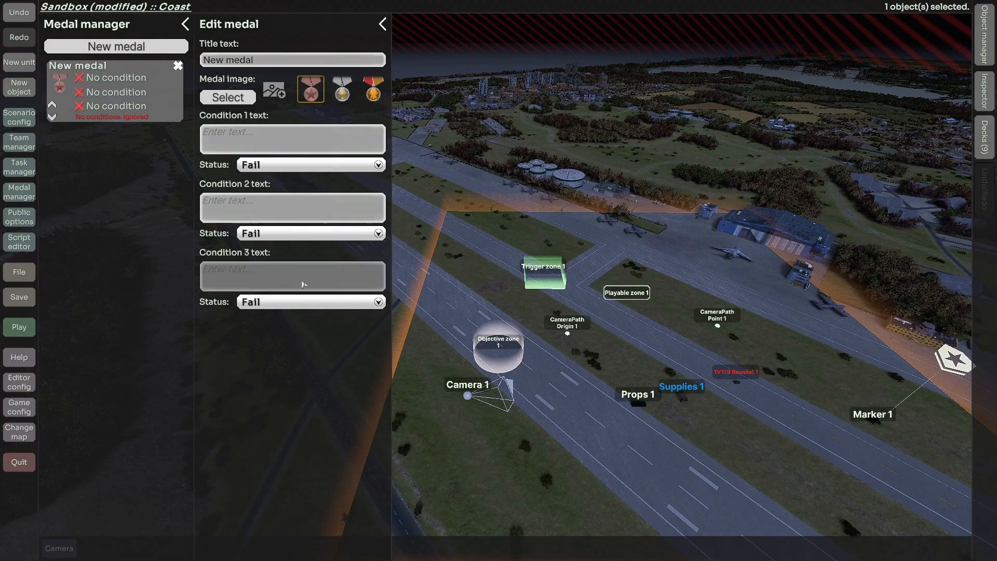
left_click(343, 89)
left_click(372, 90)
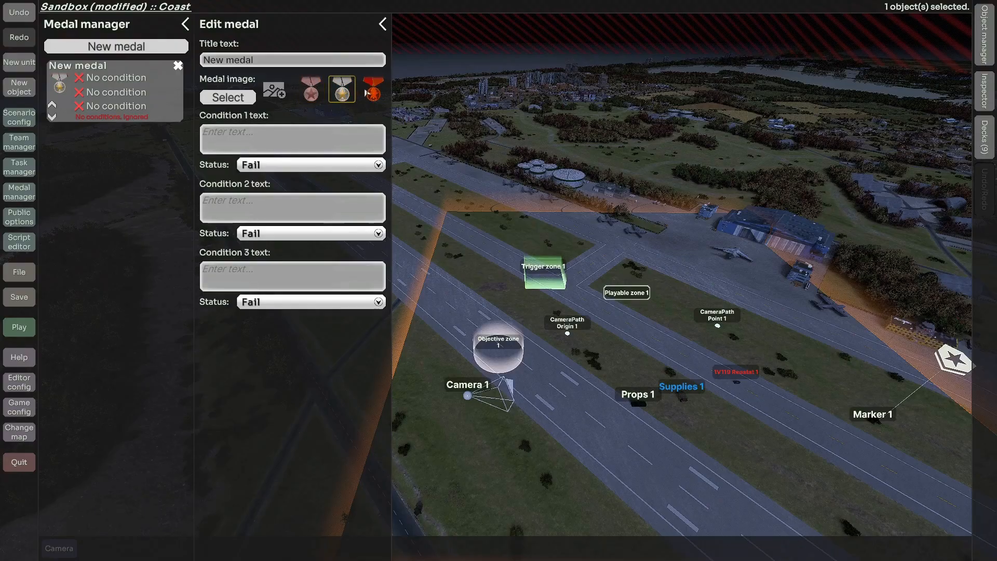
left_click(310, 89)
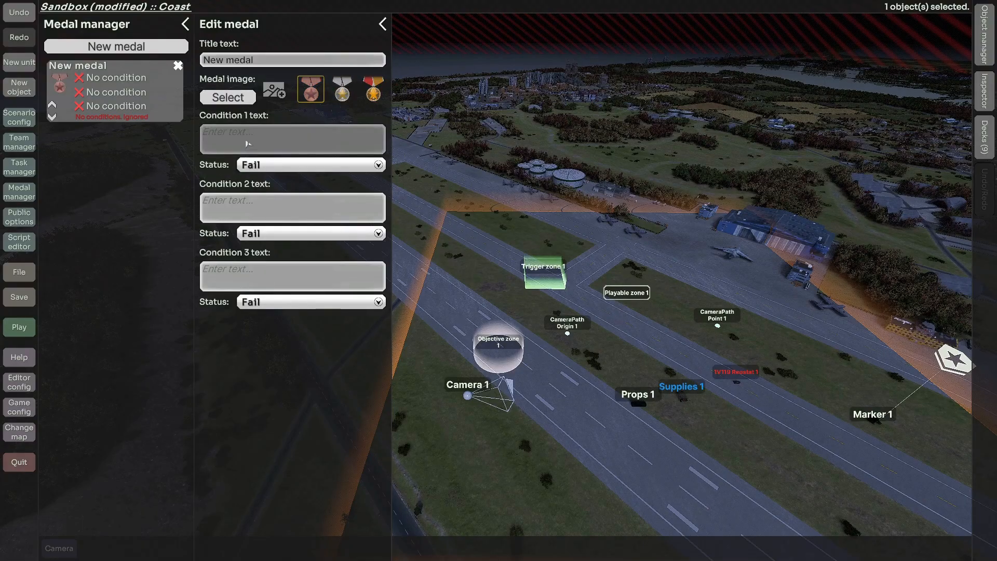
Enter "Good Player" as the medal's condition 1 text.
left_click(248, 142)
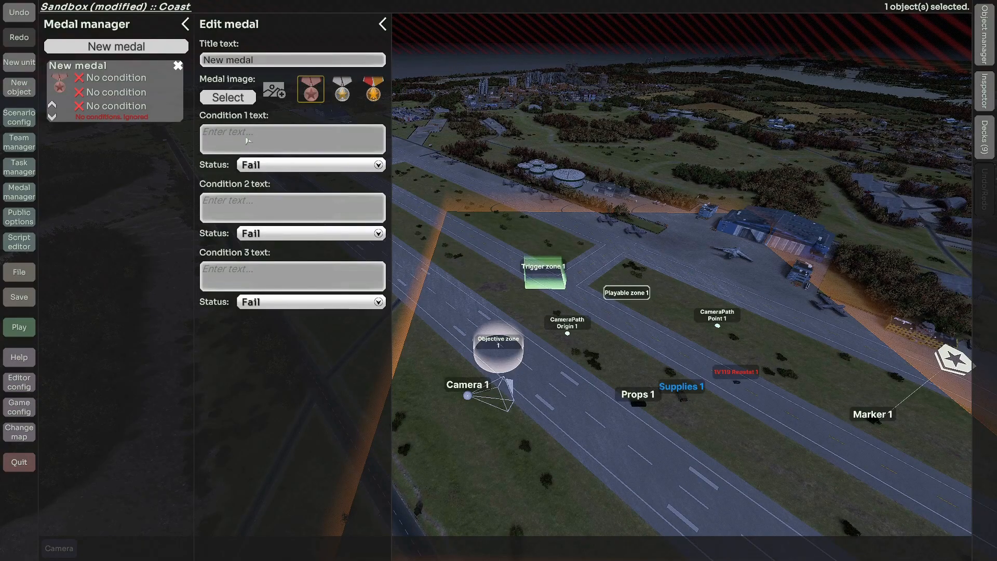
type("Good ")
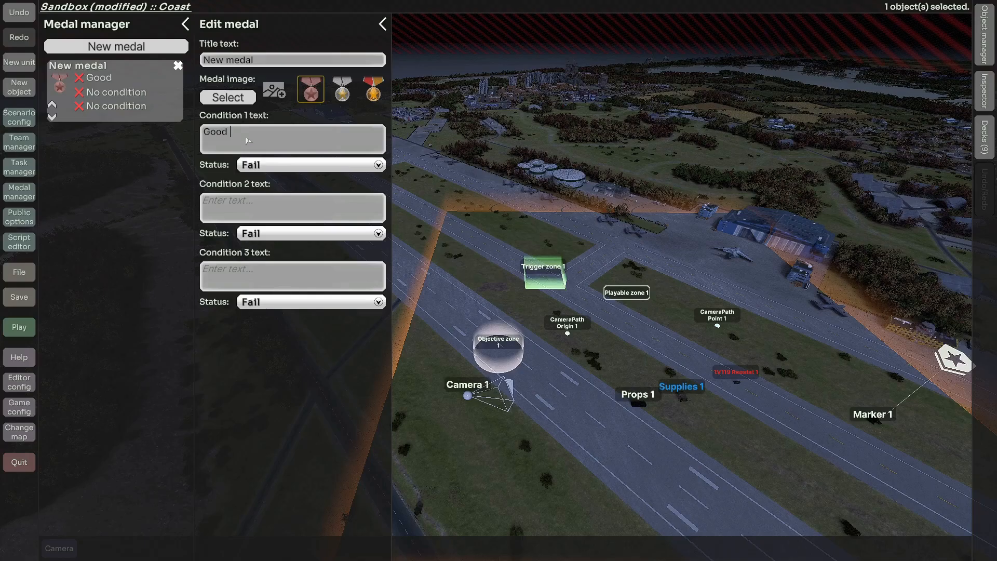
type("PLayer")
key("BackSpace")
key("BackSpace")
key("BackSpace")
type("layer")
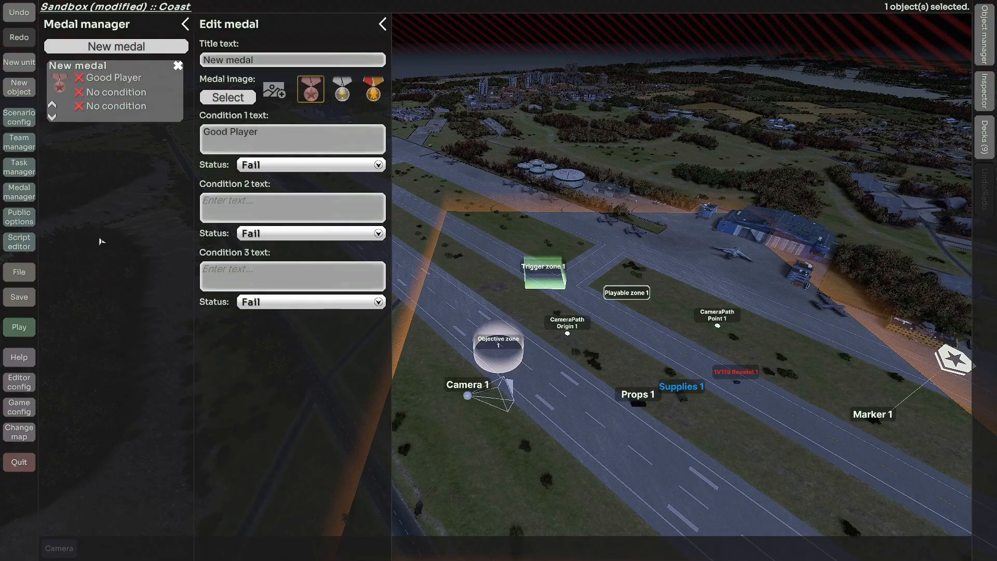
Add four more medals with default settings to the medal manager.
left_click(119, 47)
left_click(119, 47)
left_click(119, 48)
left_click(119, 48)
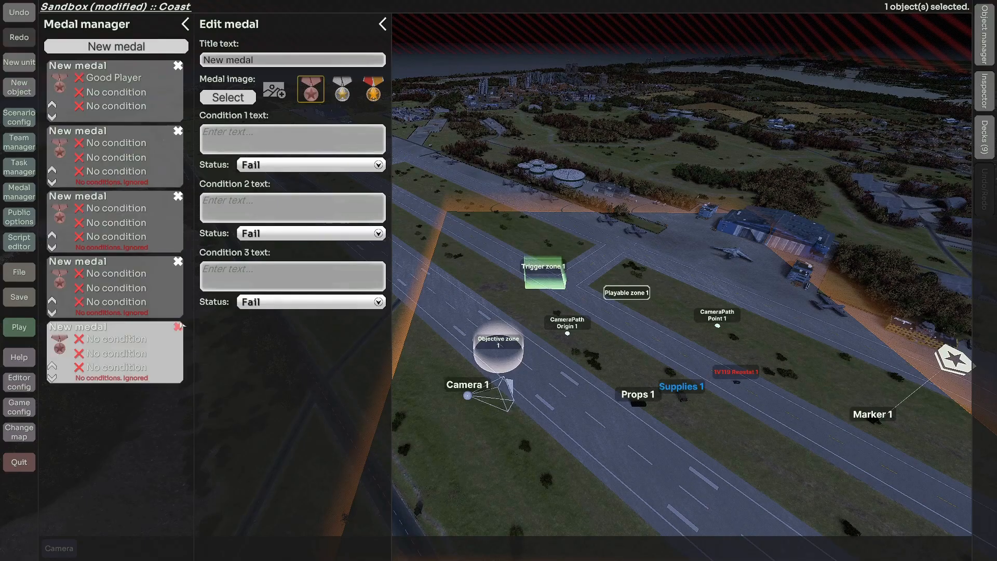
Delete all the medals, including the Good Player one, and close the medal manager.
left_click(178, 327)
left_click(179, 261)
left_click(178, 196)
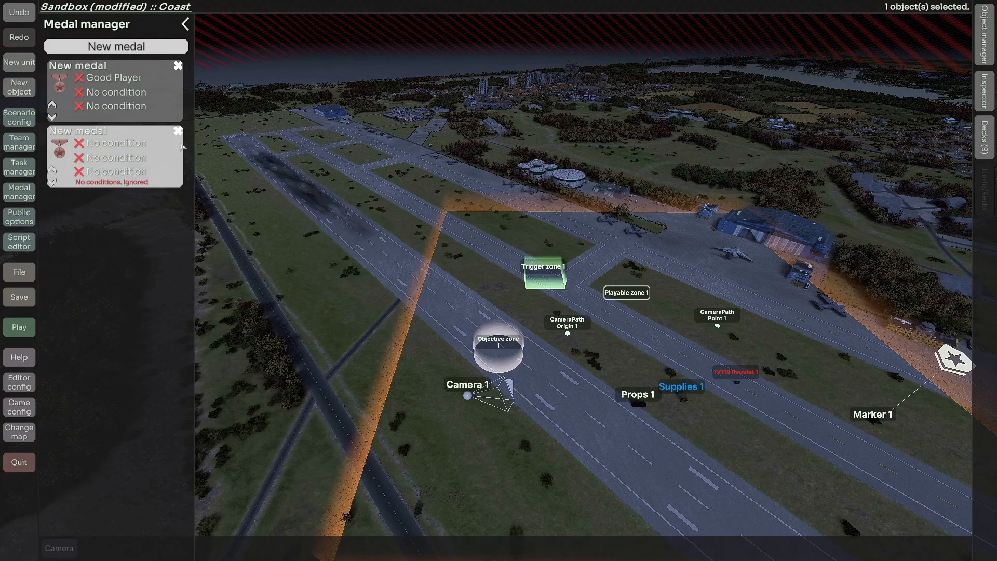
left_click(179, 131)
left_click(178, 66)
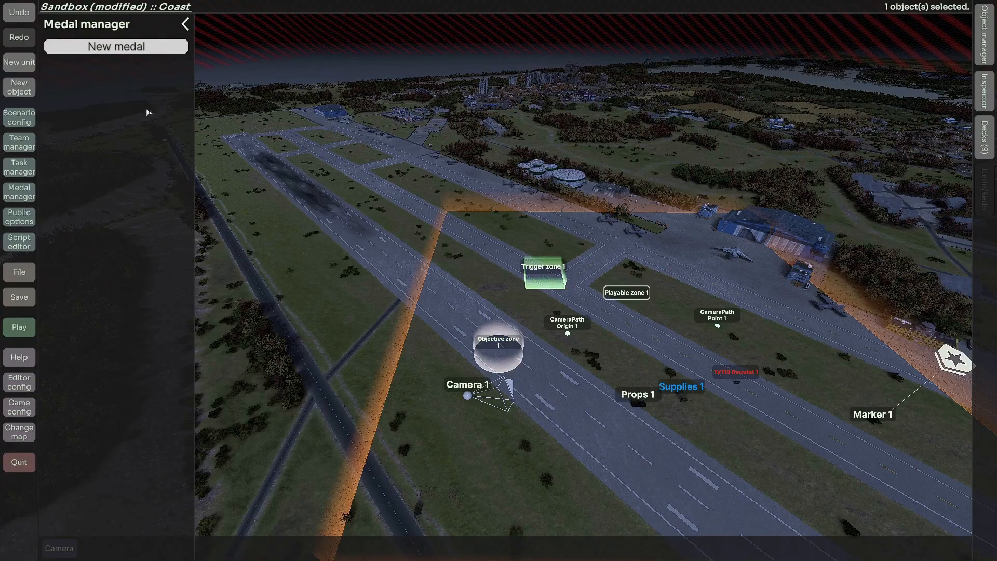
left_click(185, 24)
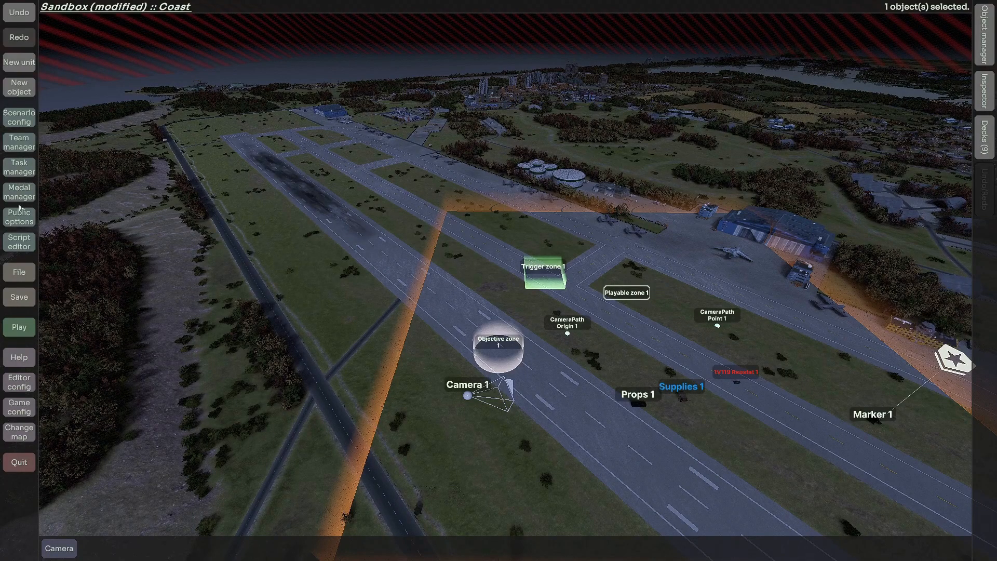
Examine the option types offered in the public options manager and close it.
left_click(19, 223)
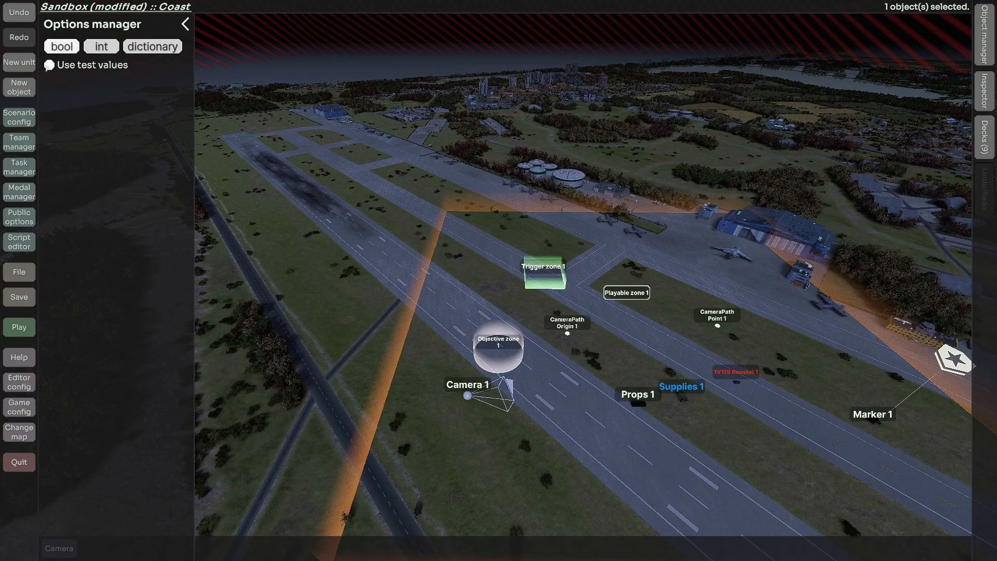
left_click(185, 24)
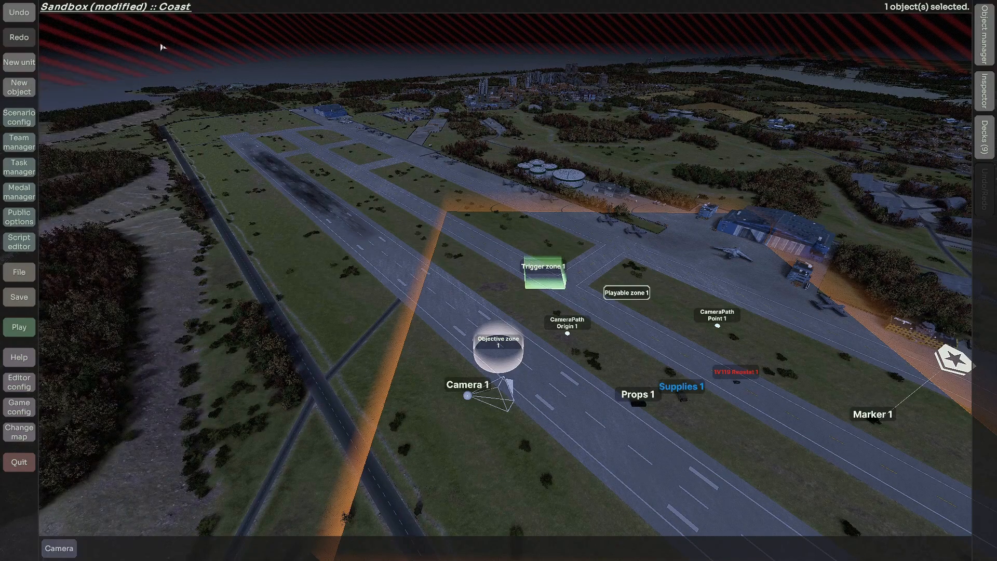
Open the script editor and look over its empty node canvas up to the canvas corner.
left_click(29, 244)
scroll(168, 249, "down", 7)
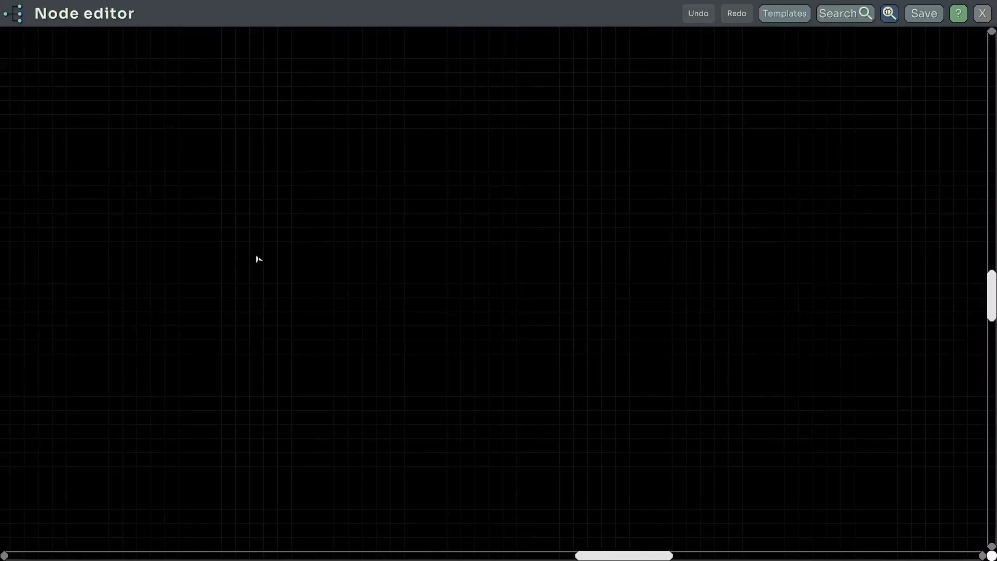
middle_click_drag(264, 266, 365, 343)
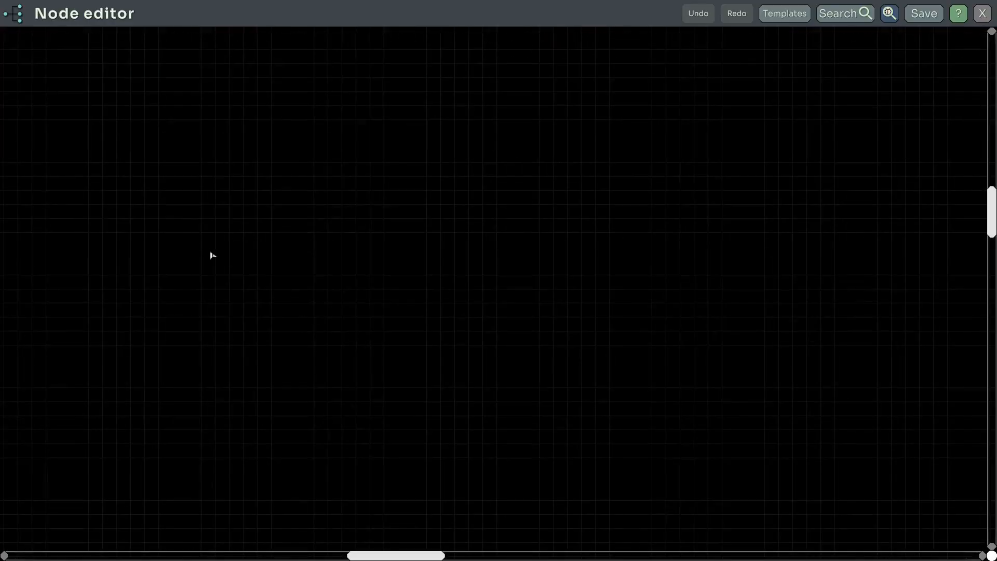
middle_click_drag(210, 254, 410, 290)
middle_click_drag(363, 269, 300, 289)
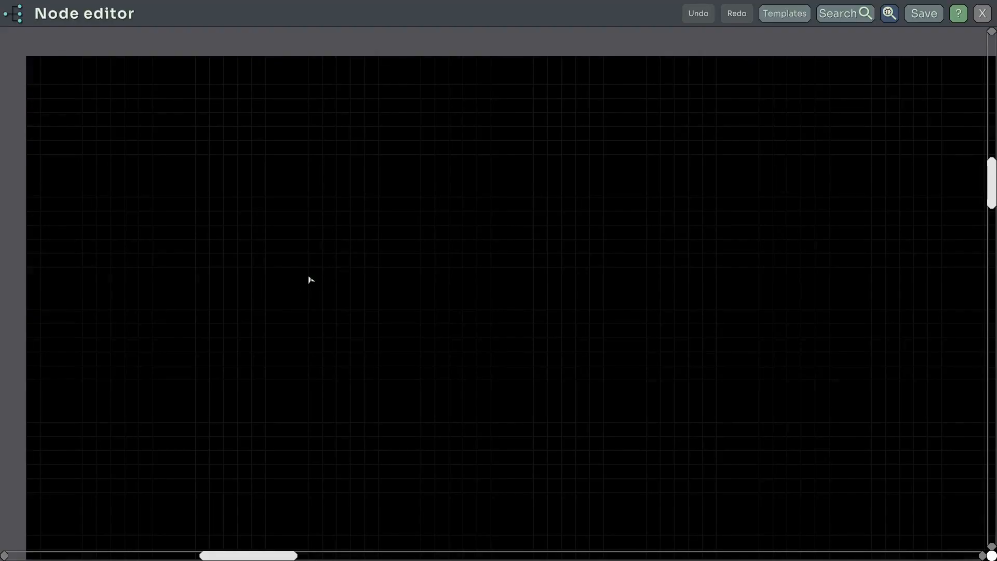
Browse the node categories and available nodes in the script editor's node list, and close the editor without adding any.
right_click(325, 226)
scroll(379, 300, "down", 3)
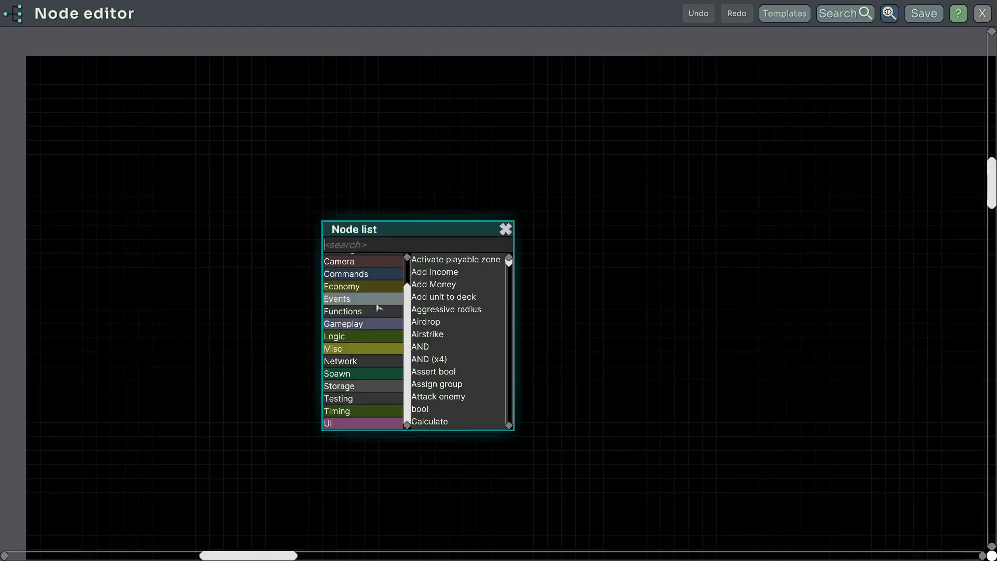
scroll(381, 332, "up", 3)
scroll(426, 322, "down", 12)
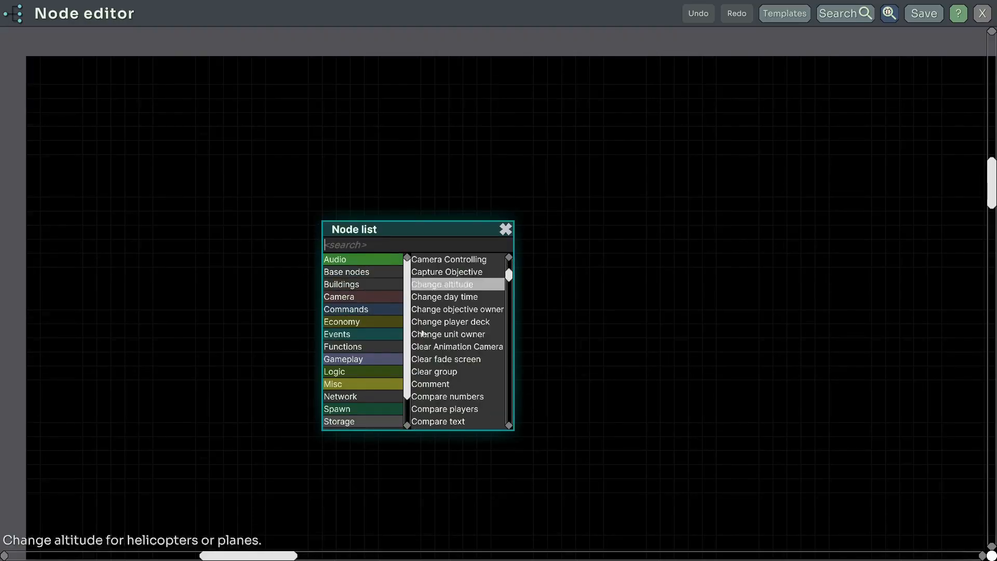
scroll(426, 348, "down", 15)
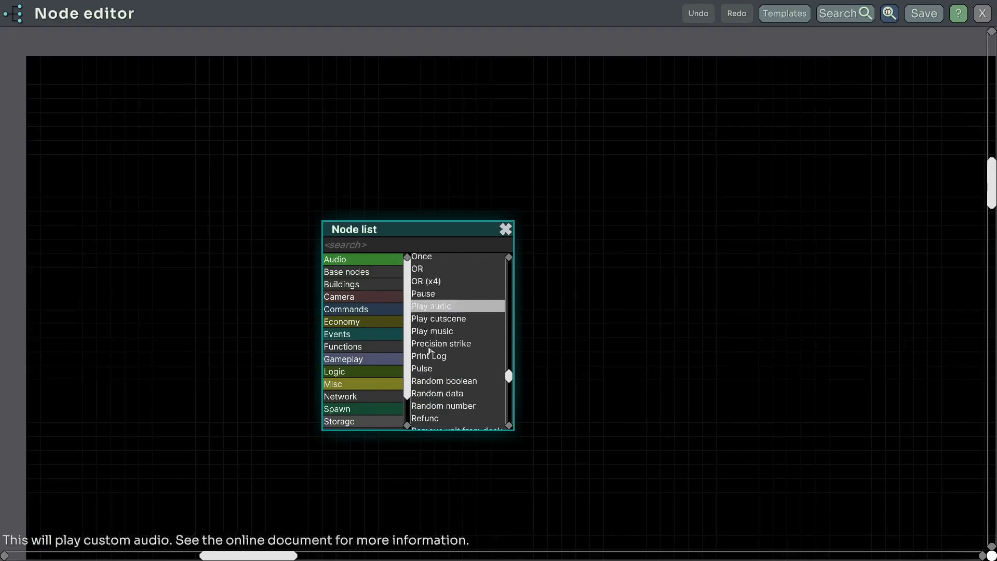
left_click(504, 230)
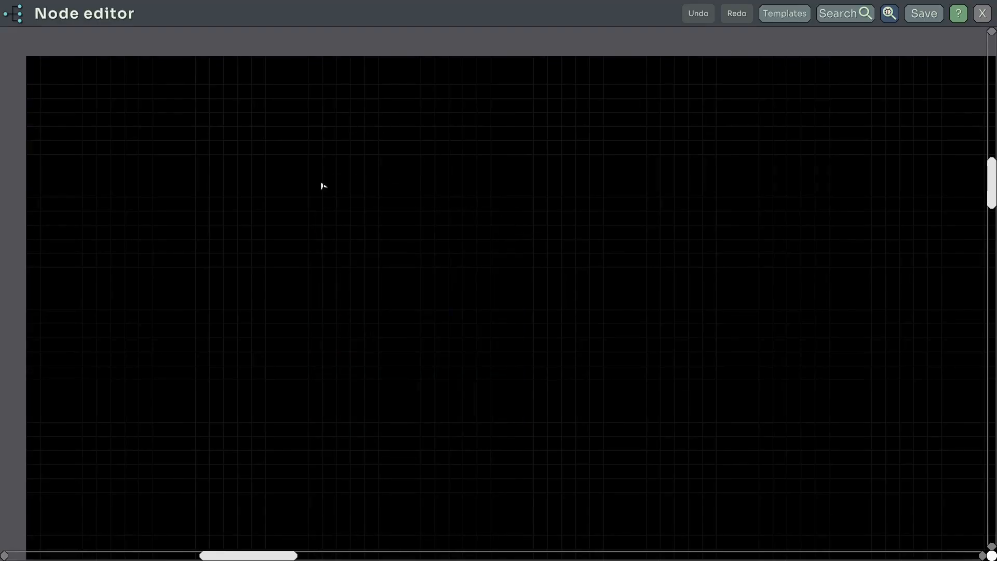
left_click(983, 13)
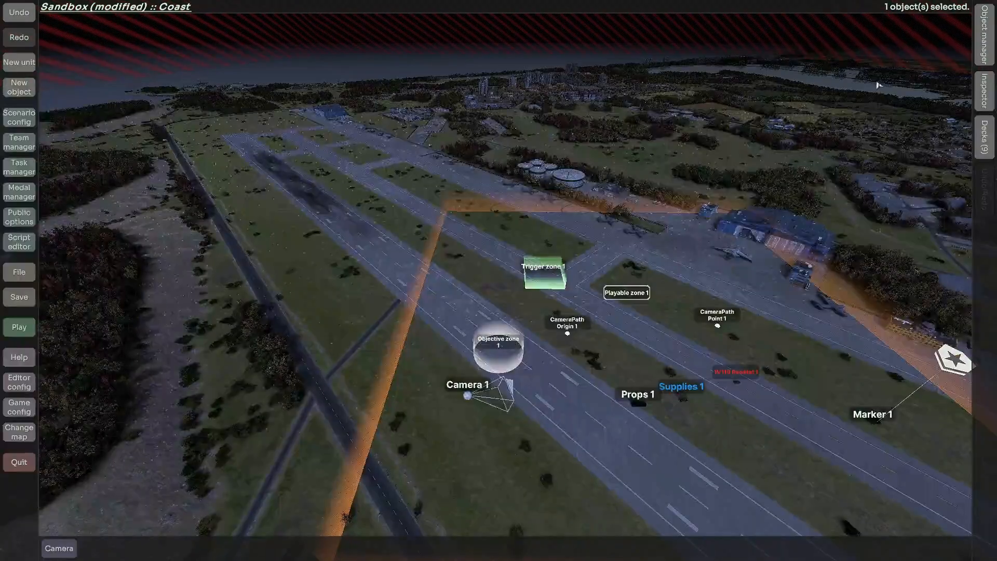
Review the scenario file options and the editor configuration settings, leaving both unchanged.
left_click(18, 274)
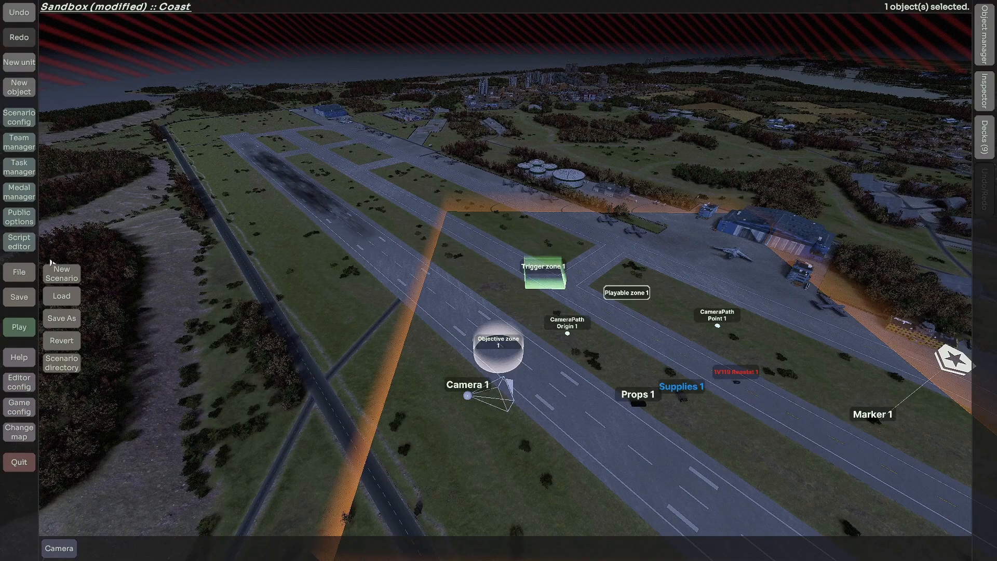
left_click(26, 275)
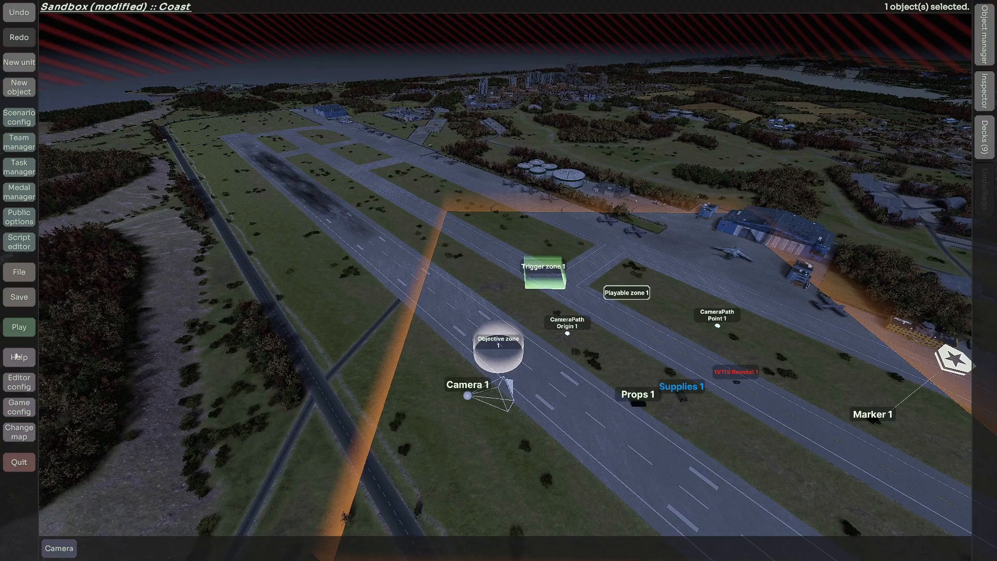
left_click(16, 384)
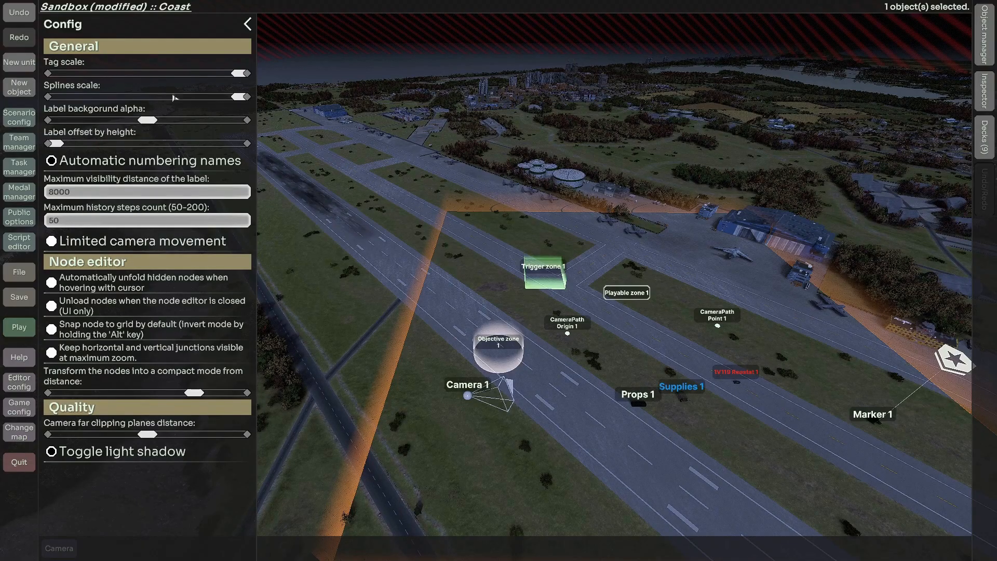
left_click(247, 24)
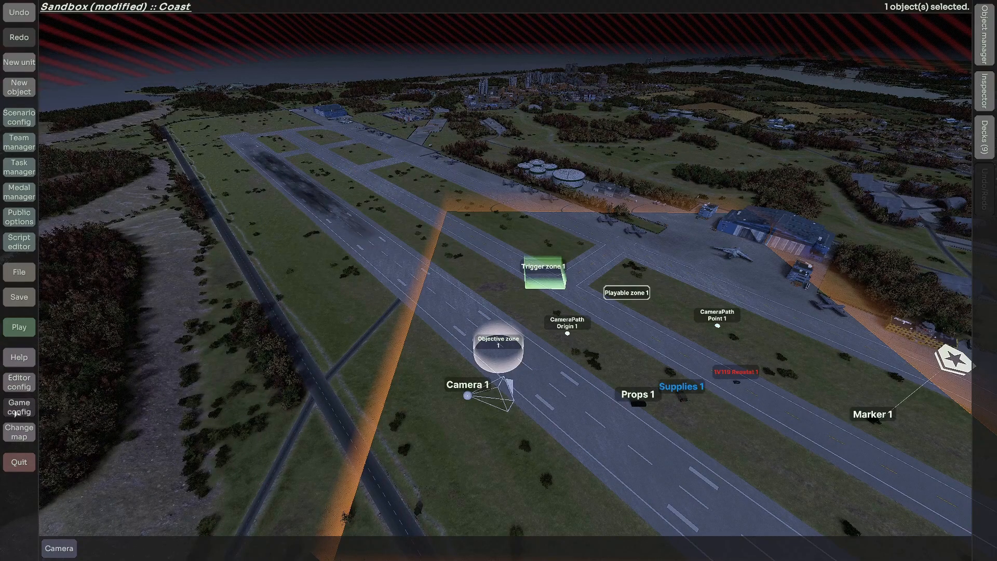
Examine the list of maps available for the scenario and cancel the map change.
left_click(28, 431)
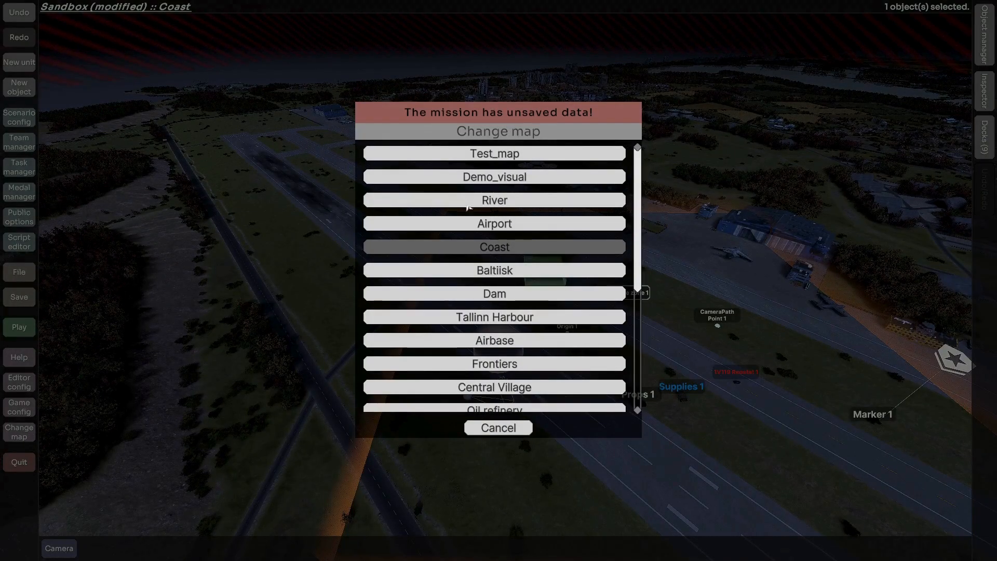
left_click(480, 427)
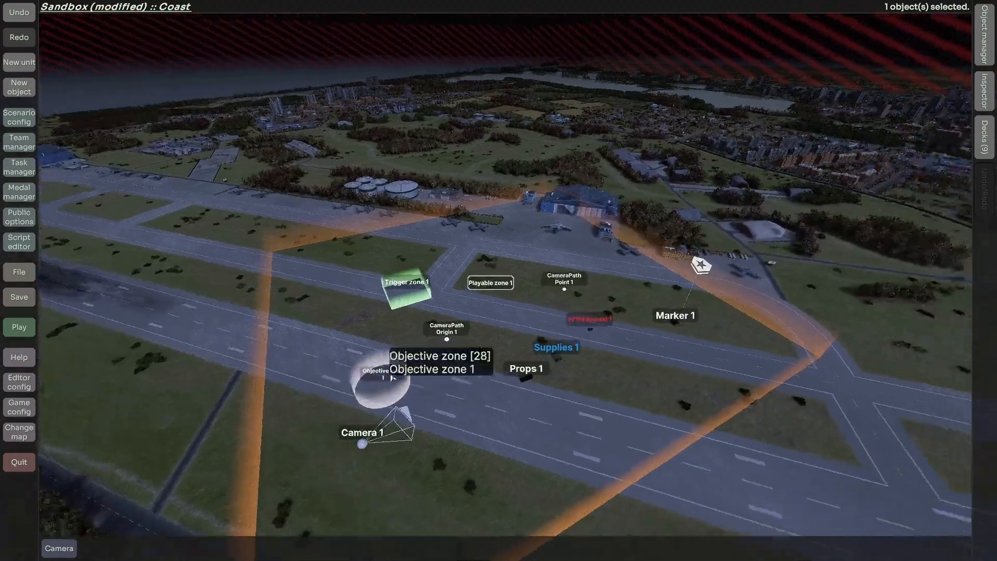
middle_click_drag(392, 379, 450, 387)
scroll(451, 386, "down", 4)
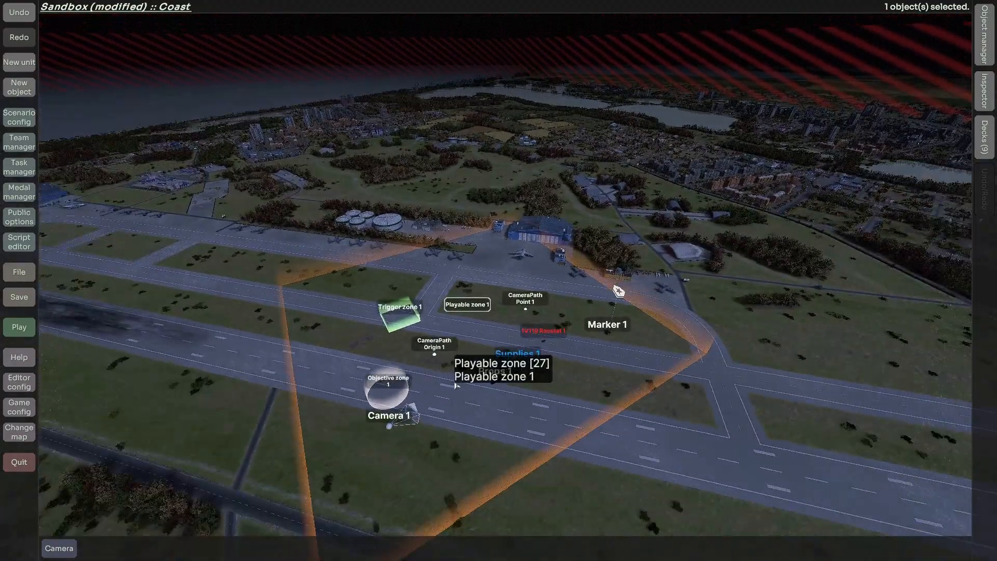
middle_click_drag(517, 451, 489, 447)
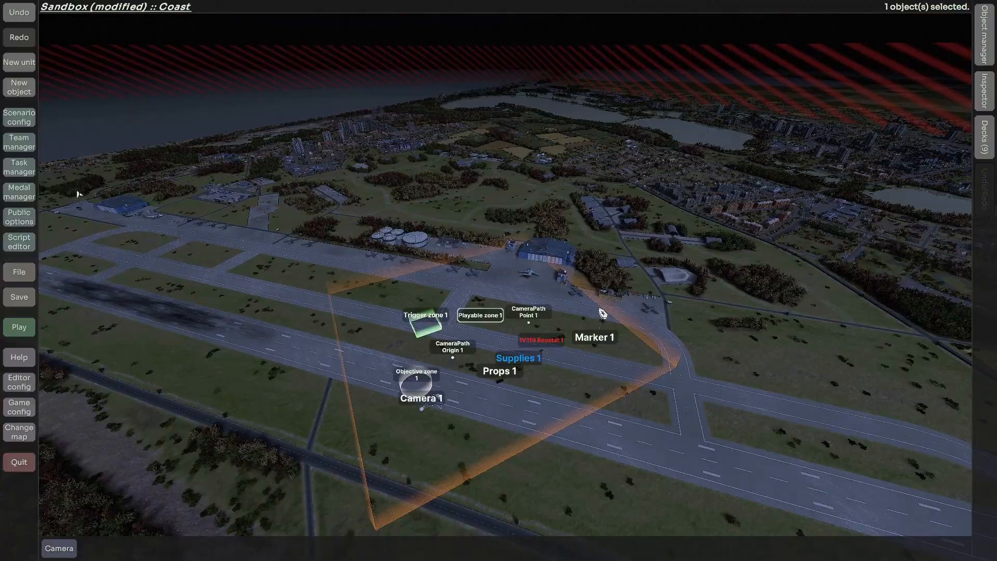